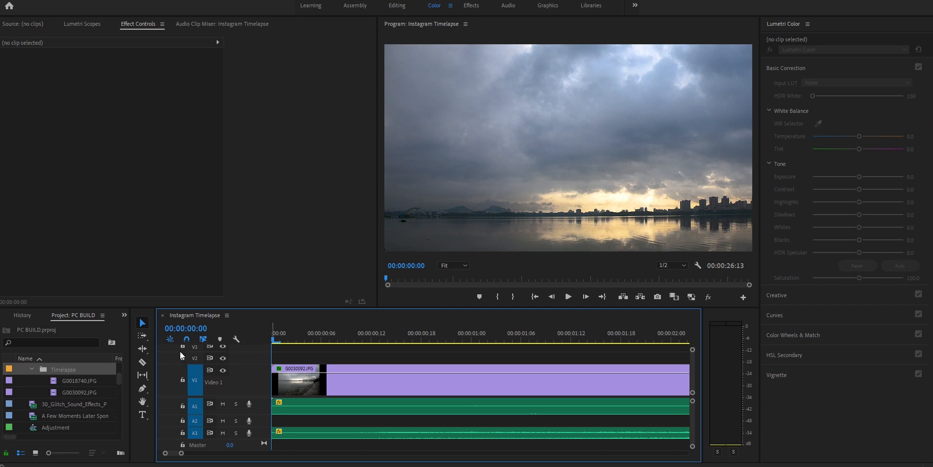
{"action": "left_click", "coordinate": [73, 372]}
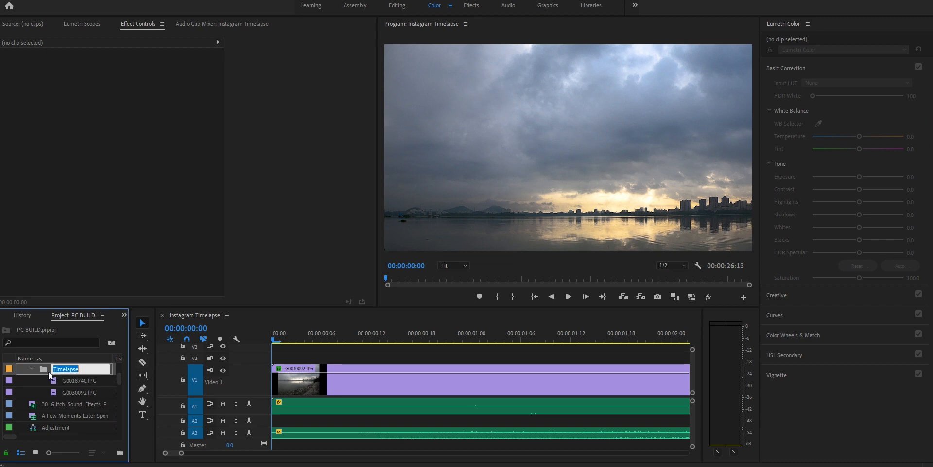
{"action": "left_click", "coordinate": [48, 372]}
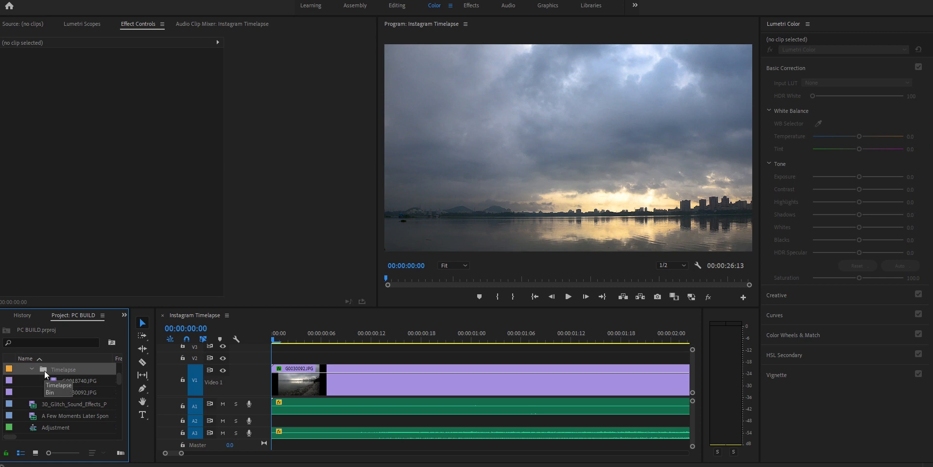
{"action": "key", "text": "ctrl+i"}
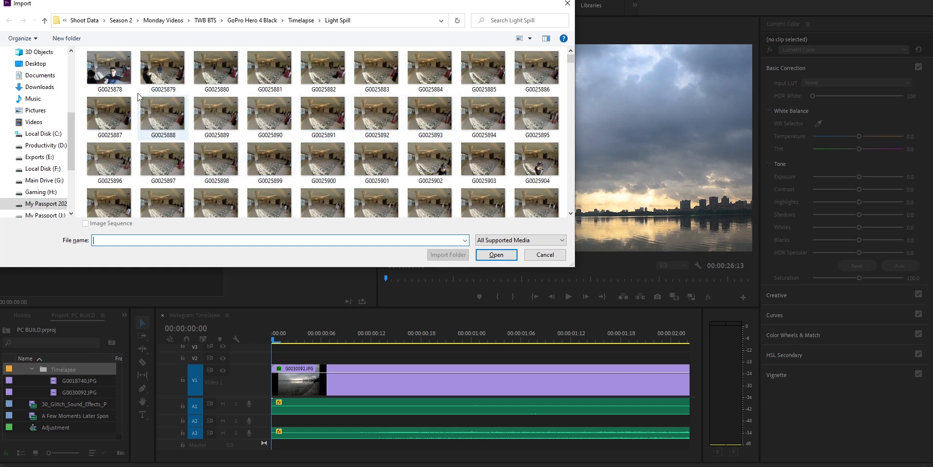
{"action": "left_click", "coordinate": [125, 78]}
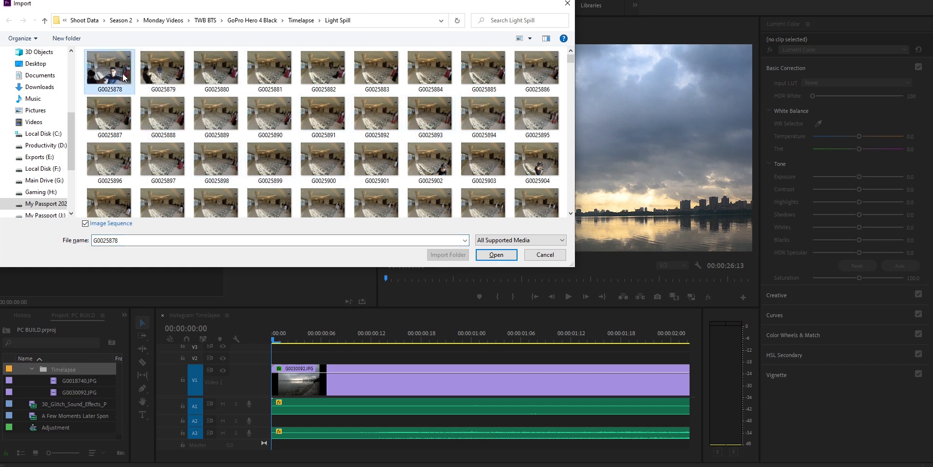
{"action": "left_click", "coordinate": [90, 224]}
{"action": "left_click", "coordinate": [90, 224]}
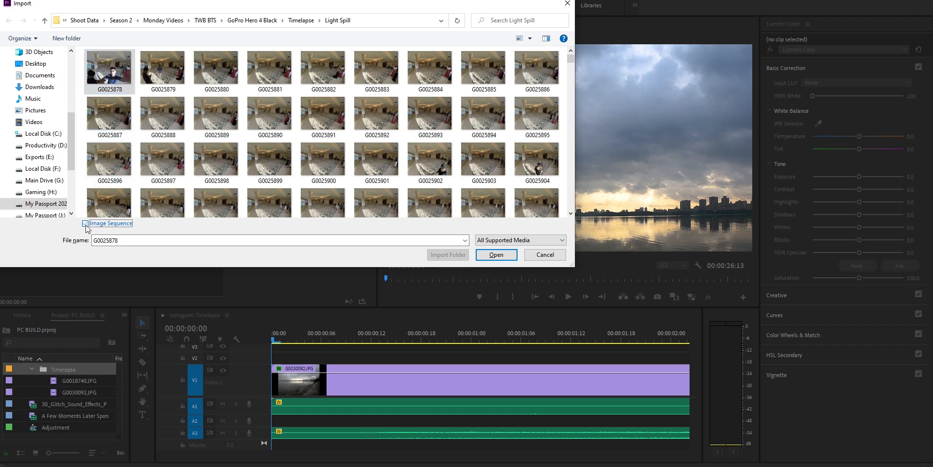
{"action": "left_click", "coordinate": [85, 225]}
{"action": "left_click", "coordinate": [529, 254]}
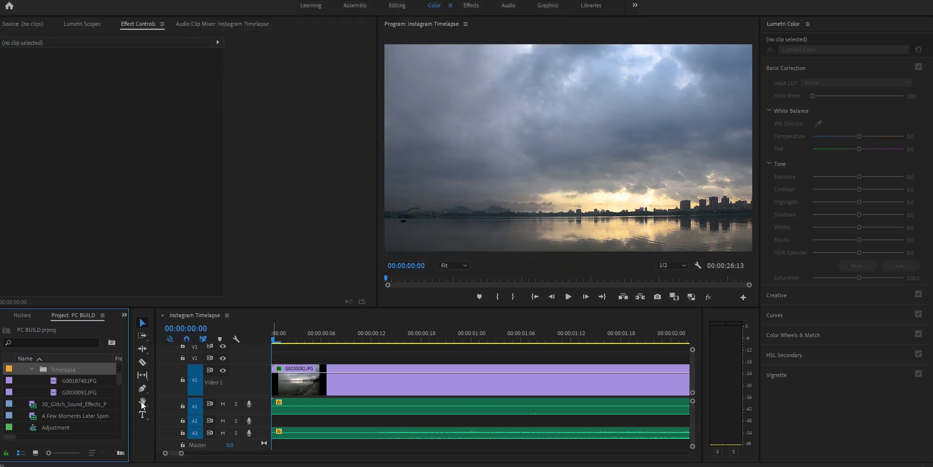
Preview the G0018740.JPG and G0030092.JPG image sequences from the Timelapse bin in the source monitor, playing the first one
{"action": "left_click", "coordinate": [57, 378]}
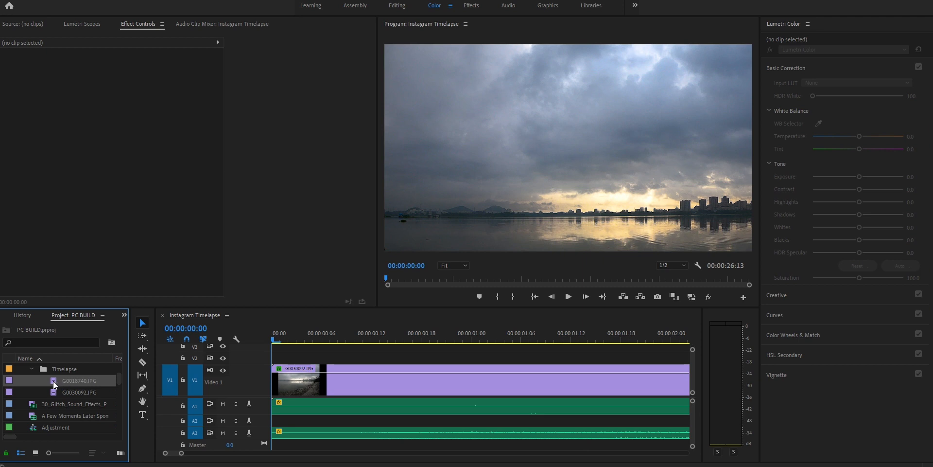
{"action": "double_click", "coordinate": [54, 384]}
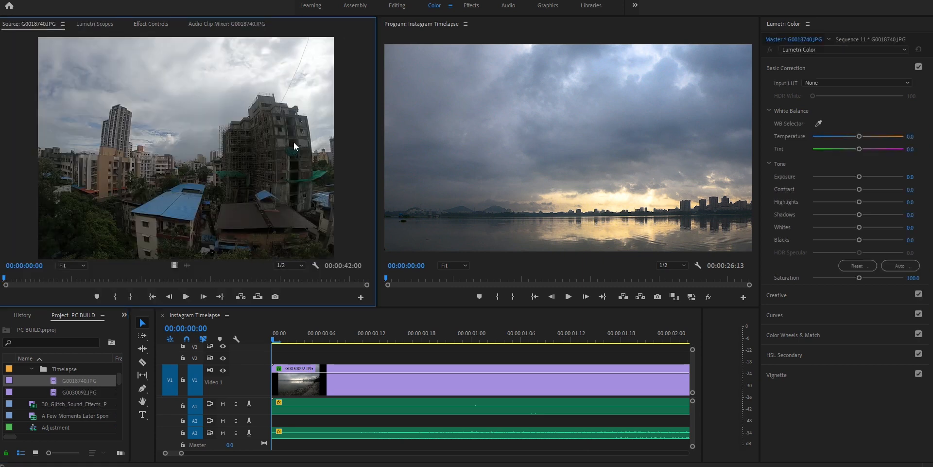
{"action": "key", "text": "space"}
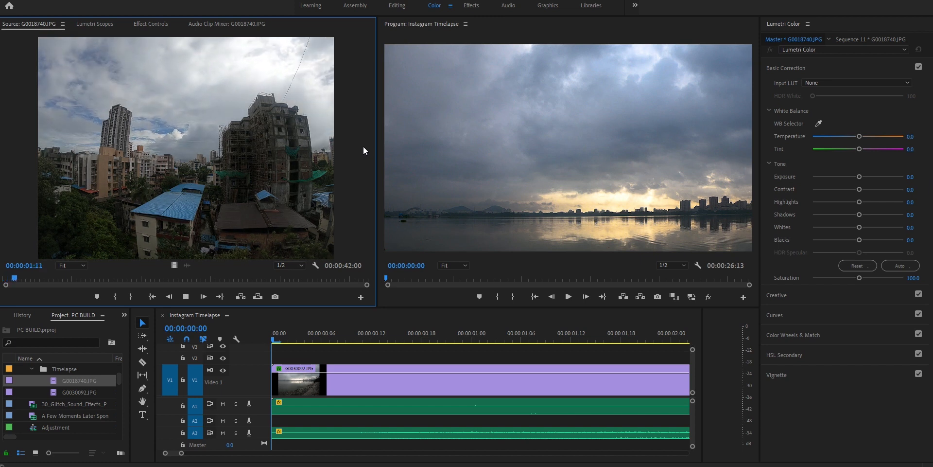
{"action": "key", "text": "space"}
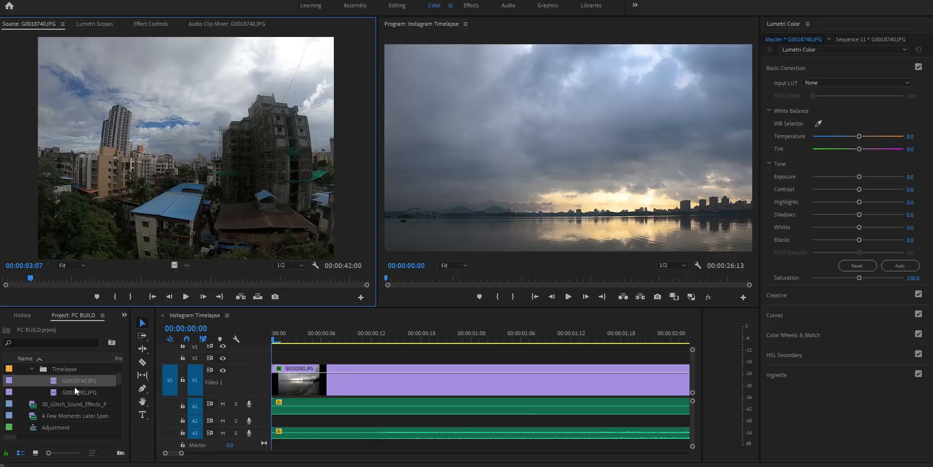
{"action": "double_click", "coordinate": [57, 392]}
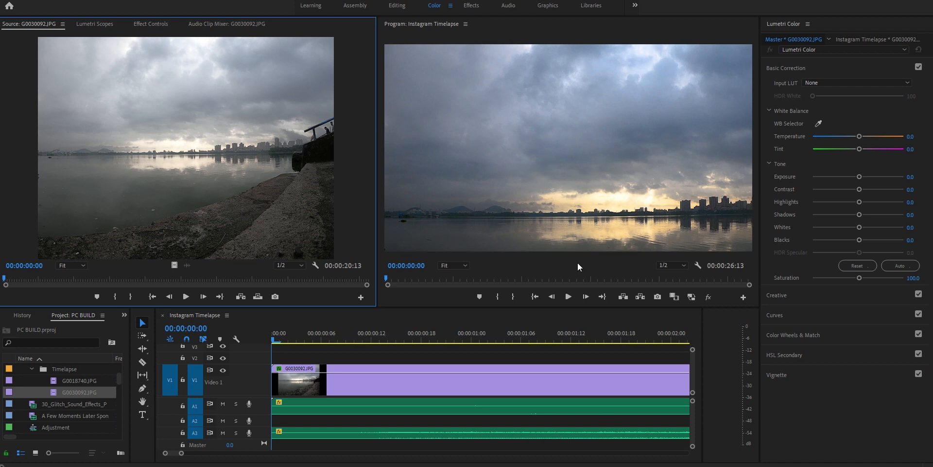
Inspect the Lumetri scopes for G0030092.JPG and the effect settings of its clip on track V1
{"action": "left_click", "coordinate": [104, 26]}
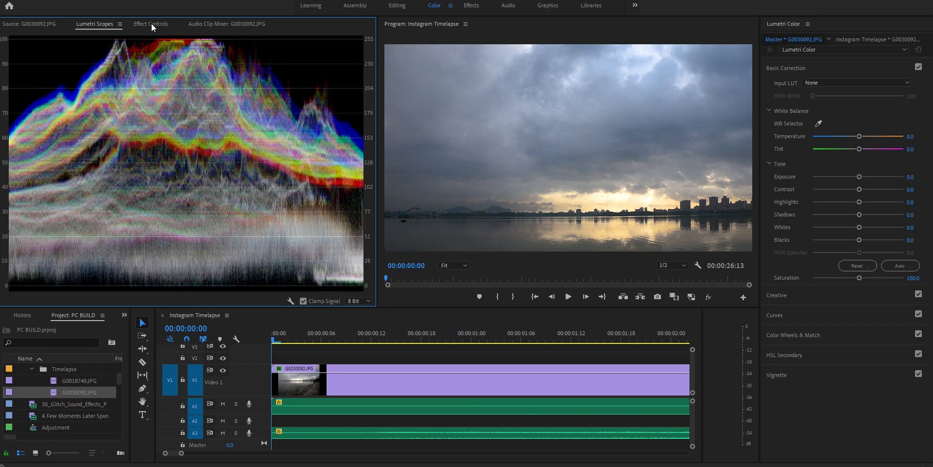
{"action": "left_click", "coordinate": [150, 24]}
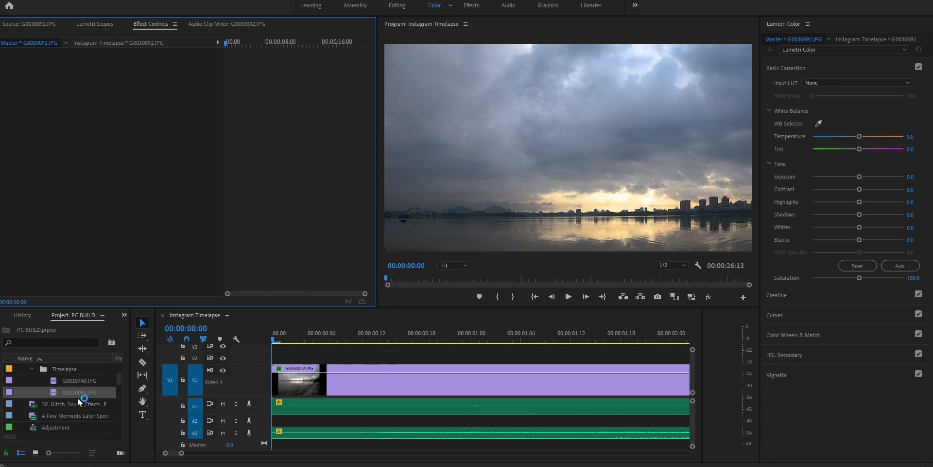
{"action": "left_click", "coordinate": [344, 387]}
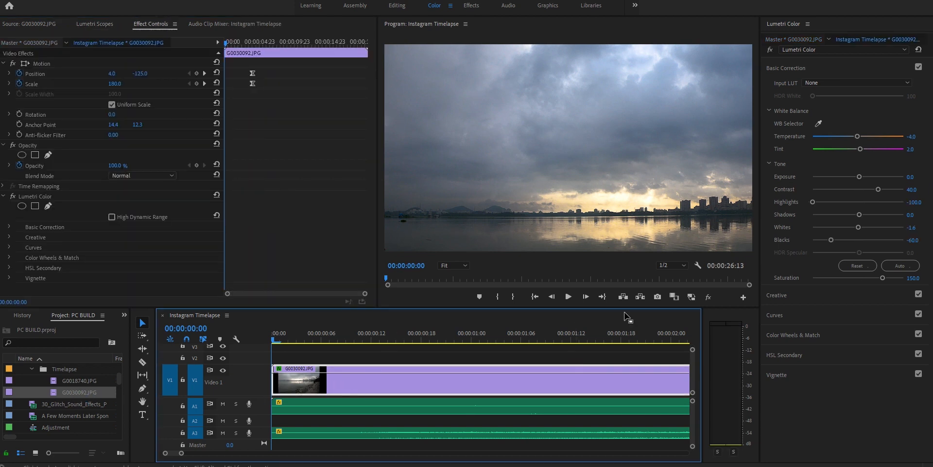
{"action": "scroll", "coordinate": [85, 316], "scroll_direction": "up", "scroll_amount": 5}
{"action": "scroll", "coordinate": [86, 317], "scroll_direction": "down", "scroll_amount": 2}
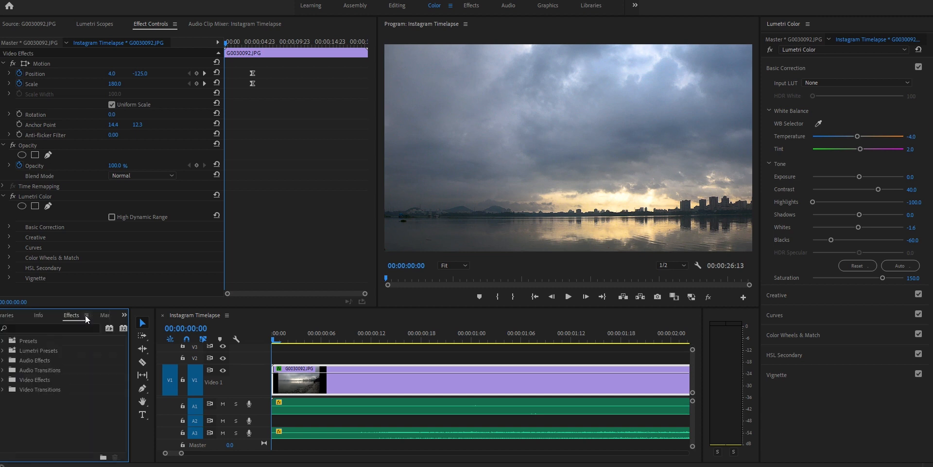
Search the effects for "lumetr" and reselect the G0030092.JPG clip on track V1
{"action": "left_click", "coordinate": [16, 329]}
{"action": "type", "text": "lumetr"}
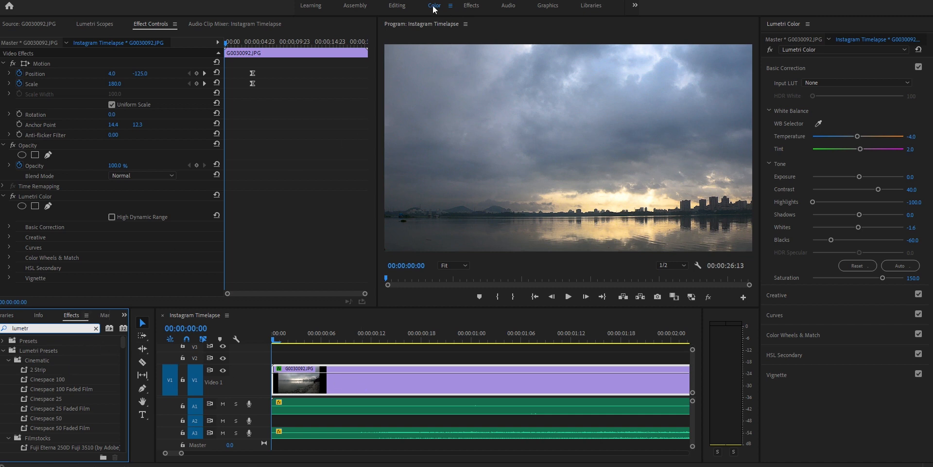
{"action": "left_click", "coordinate": [350, 354]}
{"action": "left_click", "coordinate": [347, 381]}
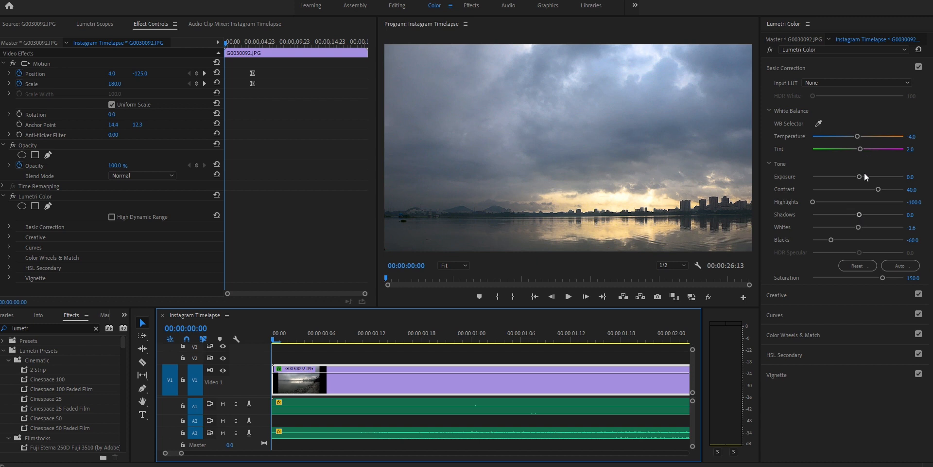
Compare the clip with its Lumetri Color grade off and on, and review its tone, Creative and Curves adjustments
{"action": "left_click", "coordinate": [770, 50]}
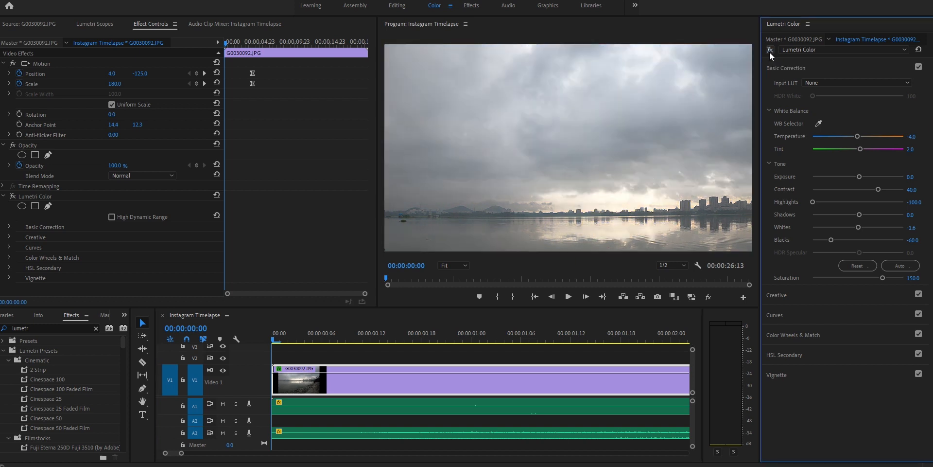
{"action": "left_click", "coordinate": [769, 50]}
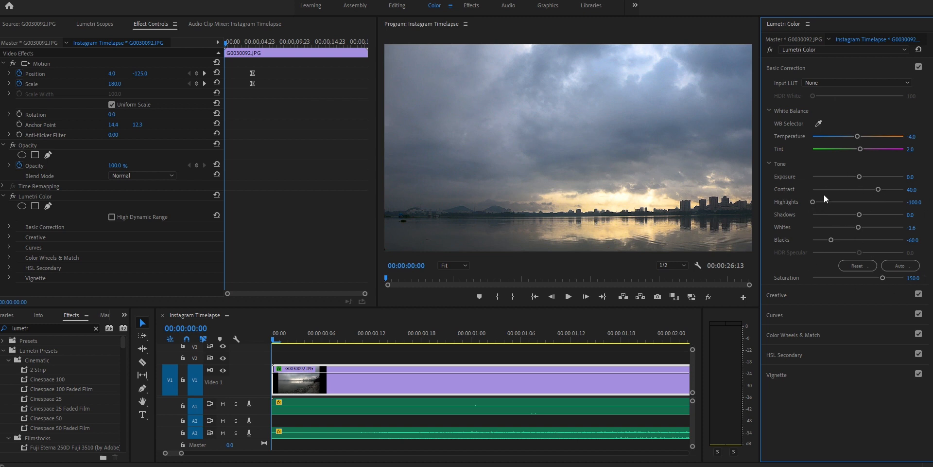
{"action": "left_click_drag", "start_coordinate": [812, 203], "coordinate": [769, 206]}
{"action": "mouse_move", "coordinate": [859, 214]}
{"action": "left_mouse_down"}
{"action": "mouse_move", "coordinate": [879, 215]}
{"action": "mouse_move", "coordinate": [854, 222]}
{"action": "left_mouse_up"}
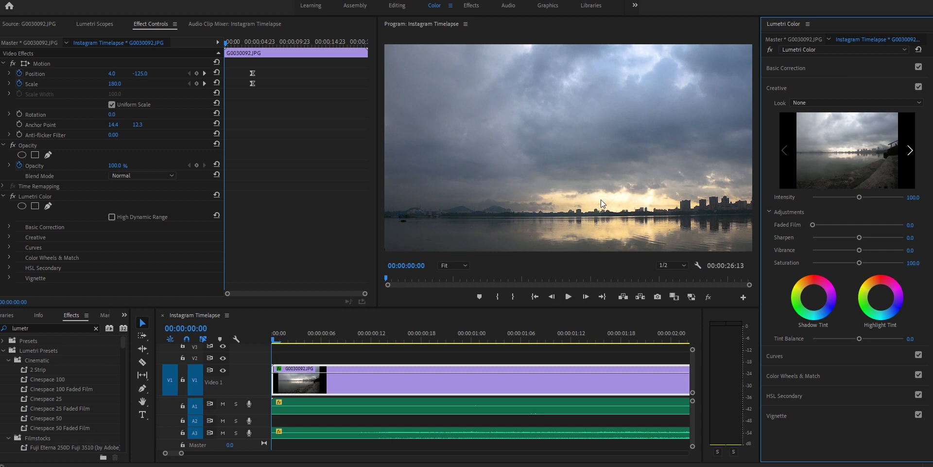
{"action": "left_click", "coordinate": [776, 355]}
{"action": "scroll", "coordinate": [858, 287], "scroll_direction": "down", "scroll_amount": 2}
{"action": "scroll", "coordinate": [851, 312], "scroll_direction": "down", "scroll_amount": 1}
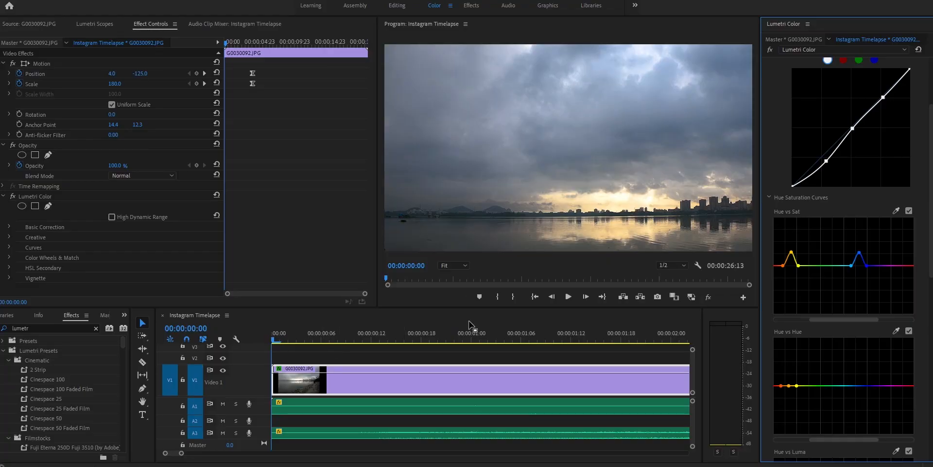
Scrub through the whole timelapse sequence with audio tracks A1 to A3 muted, and save the project
{"action": "left_click", "coordinate": [372, 354]}
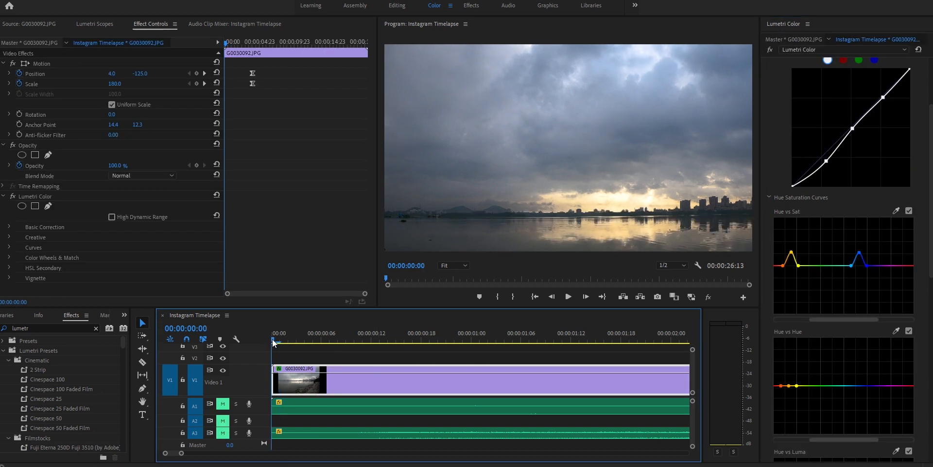
{"action": "left_click_drag", "start_coordinate": [272, 339], "coordinate": [622, 363]}
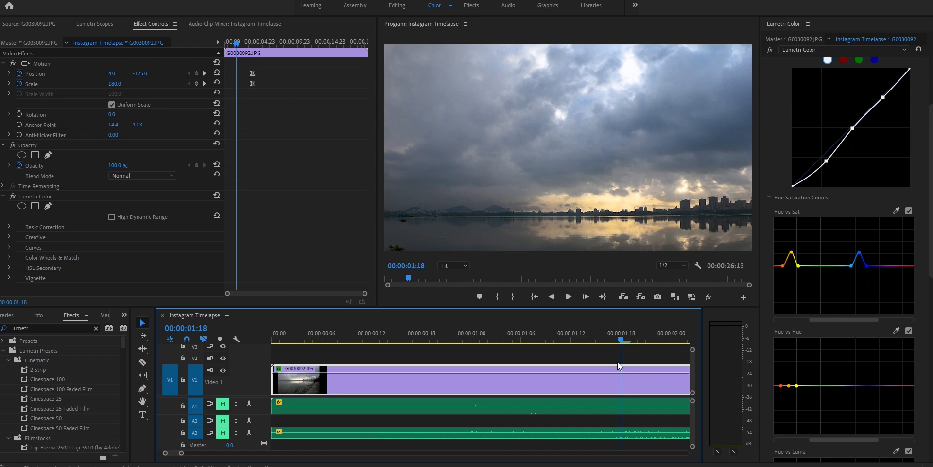
{"action": "key", "text": "backslash"}
{"action": "left_click_drag", "start_coordinate": [298, 341], "coordinate": [458, 349]}
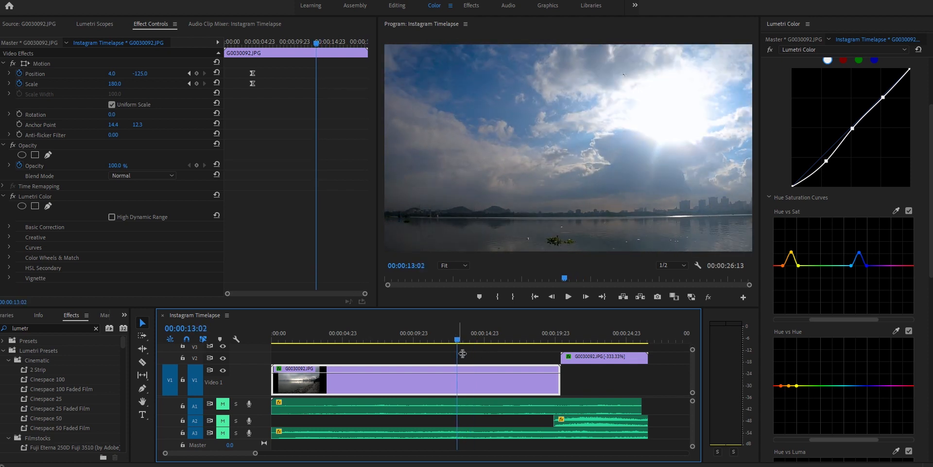
{"action": "left_click_drag", "start_coordinate": [316, 338], "coordinate": [272, 355]}
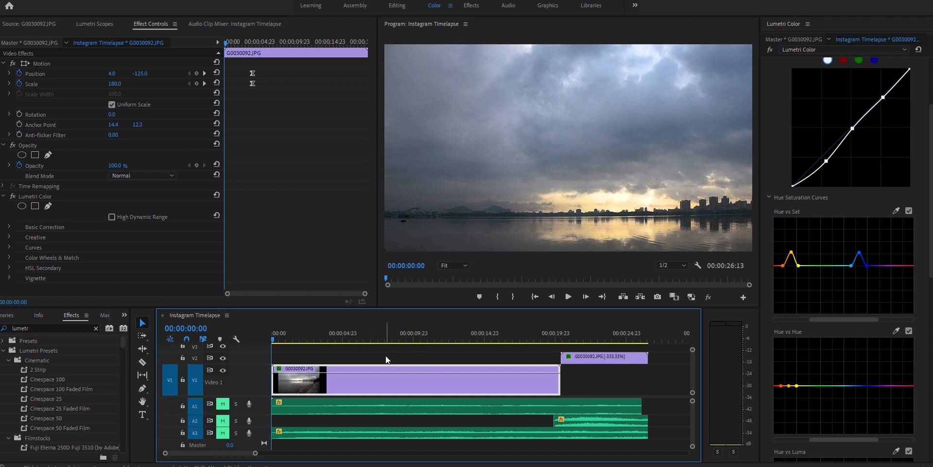
{"action": "key", "text": "ctrl+s"}
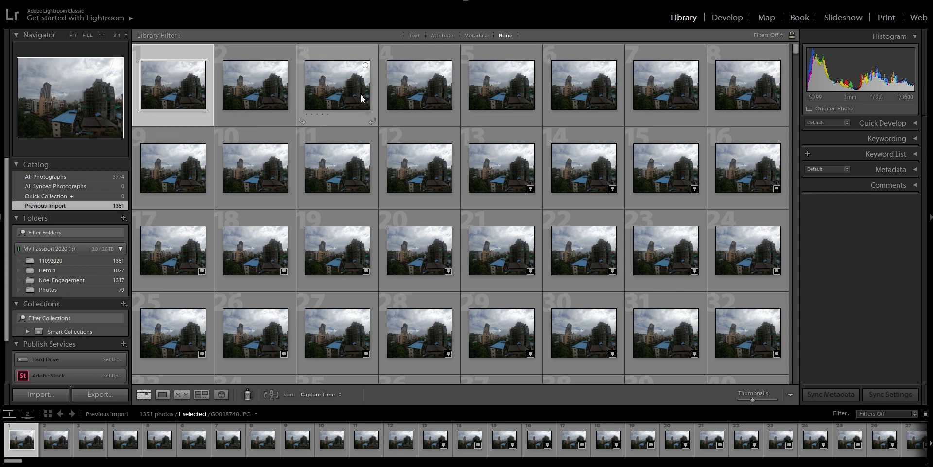
Switch to Lightroom Classic and open photo 276, G0019015.JPG, from the previous import for developing
{"action": "mouse_move", "coordinate": [798, 46]}
{"action": "left_mouse_down"}
{"action": "mouse_move", "coordinate": [806, 129]}
{"action": "mouse_move", "coordinate": [792, 235]}
{"action": "mouse_move", "coordinate": [792, 386]}
{"action": "mouse_move", "coordinate": [793, 214]}
{"action": "mouse_move", "coordinate": [768, 83]}
{"action": "mouse_move", "coordinate": [784, 48]}
{"action": "left_mouse_up"}
{"action": "scroll", "coordinate": [778, 97], "scroll_direction": "down", "scroll_amount": 20}
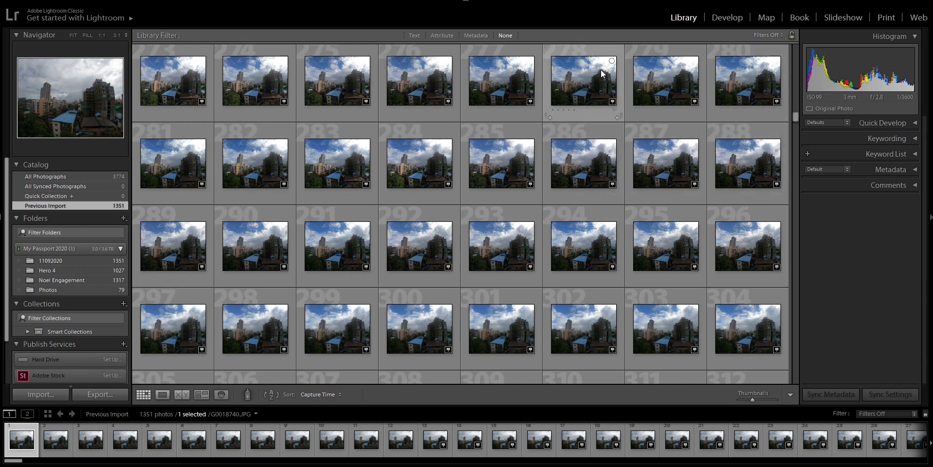
{"action": "left_click", "coordinate": [429, 87]}
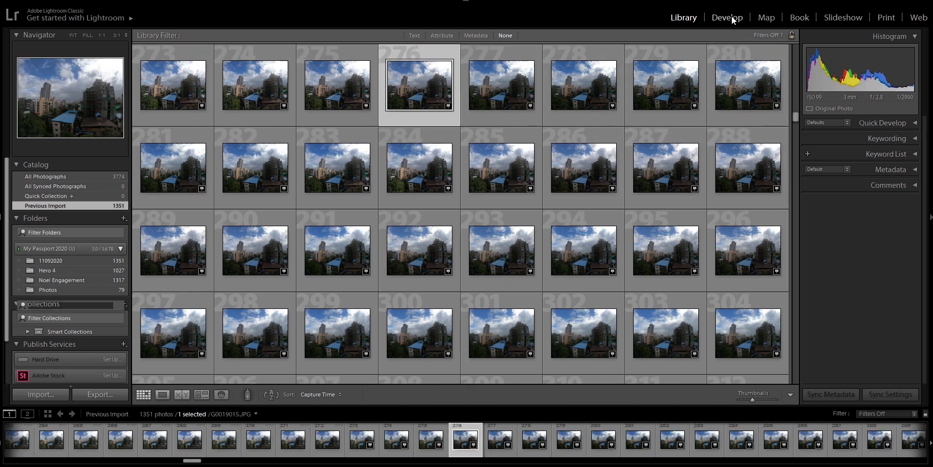
{"action": "left_click", "coordinate": [731, 16]}
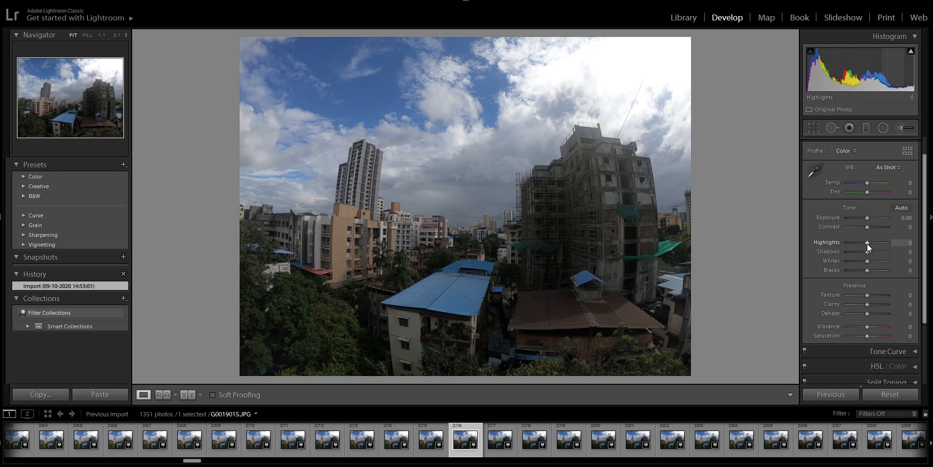
Set the photo's Highlights to -100 and its Shadows to +100
{"action": "left_click_drag", "start_coordinate": [867, 243], "coordinate": [811, 240]}
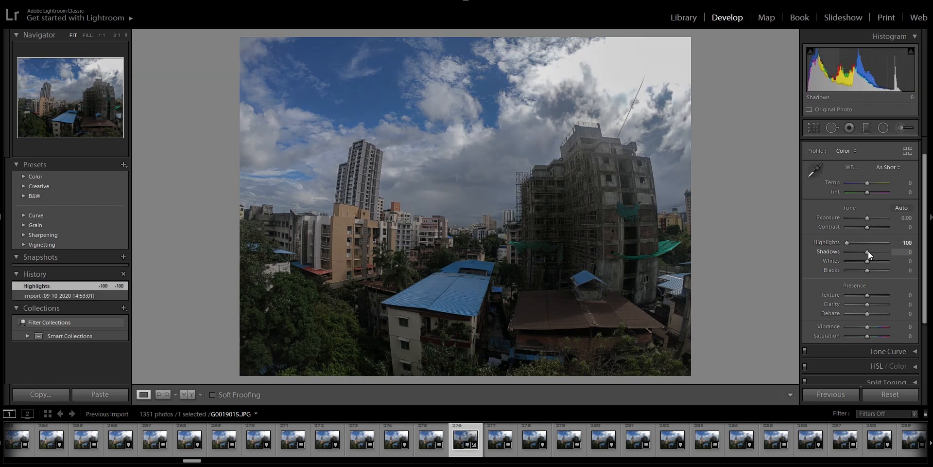
{"action": "left_click_drag", "start_coordinate": [868, 251], "coordinate": [893, 253]}
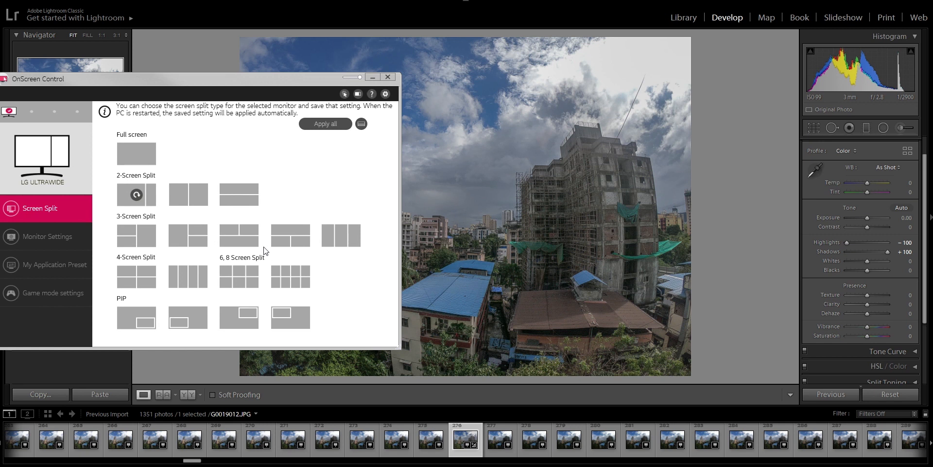
Set the LG ULTRAWIDE monitor's picture mode to Photo in OnScreen Control, and minimize that window
{"action": "left_click", "coordinate": [47, 237]}
{"action": "left_click", "coordinate": [308, 159]}
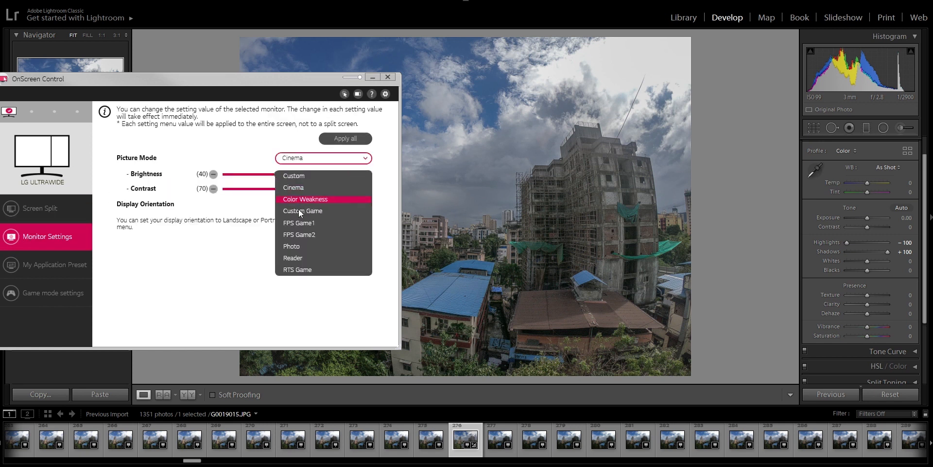
{"action": "left_click", "coordinate": [293, 246]}
{"action": "left_click", "coordinate": [375, 77]}
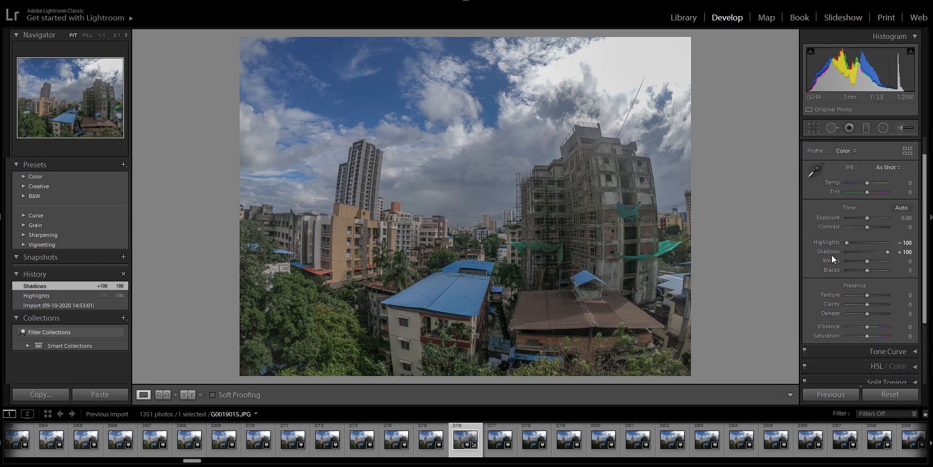
Set the Highlights of photo G0019015.JPG to -50
{"action": "mouse_move", "coordinate": [851, 242]}
{"action": "left_mouse_down"}
{"action": "mouse_move", "coordinate": [873, 241]}
{"action": "mouse_move", "coordinate": [859, 243]}
{"action": "left_mouse_up"}
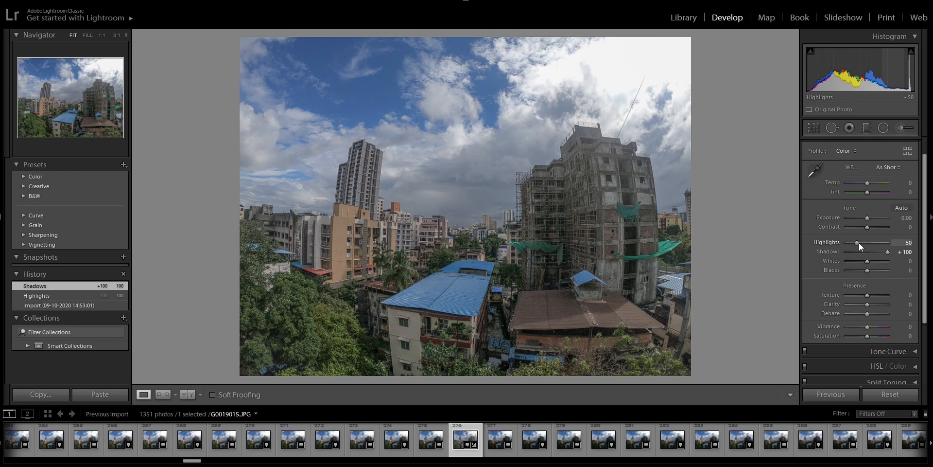
{"action": "left_click_drag", "start_coordinate": [859, 243], "coordinate": [859, 243]}
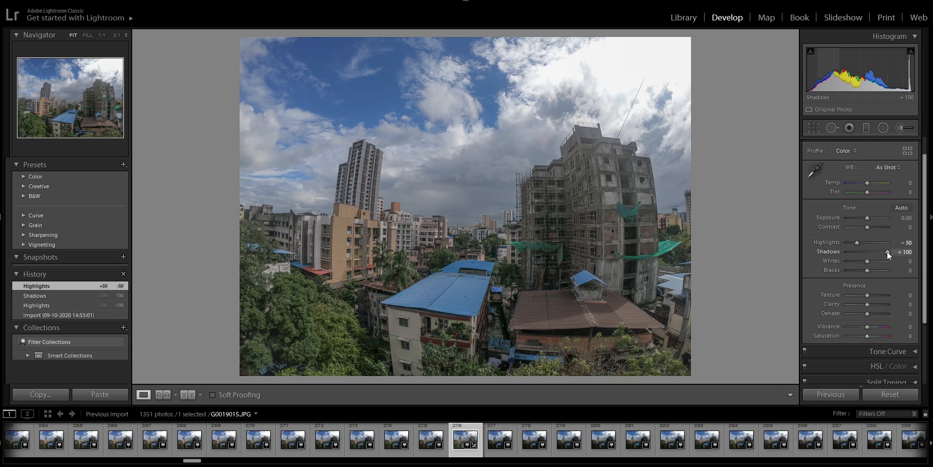
Set the photo's Shadows to +40, Whites to +40 and Blacks to -14
{"action": "mouse_move", "coordinate": [886, 251]}
{"action": "left_mouse_down"}
{"action": "mouse_move", "coordinate": [867, 251]}
{"action": "mouse_move", "coordinate": [873, 263]}
{"action": "mouse_move", "coordinate": [866, 262]}
{"action": "mouse_move", "coordinate": [876, 263]}
{"action": "left_mouse_up"}
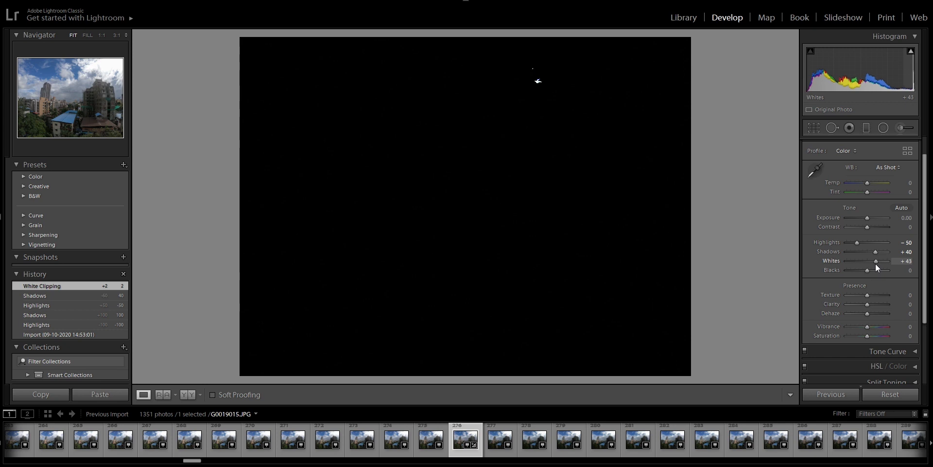
{"action": "left_click_drag", "start_coordinate": [876, 263], "coordinate": [876, 263]}
{"action": "left_click", "coordinate": [906, 263]}
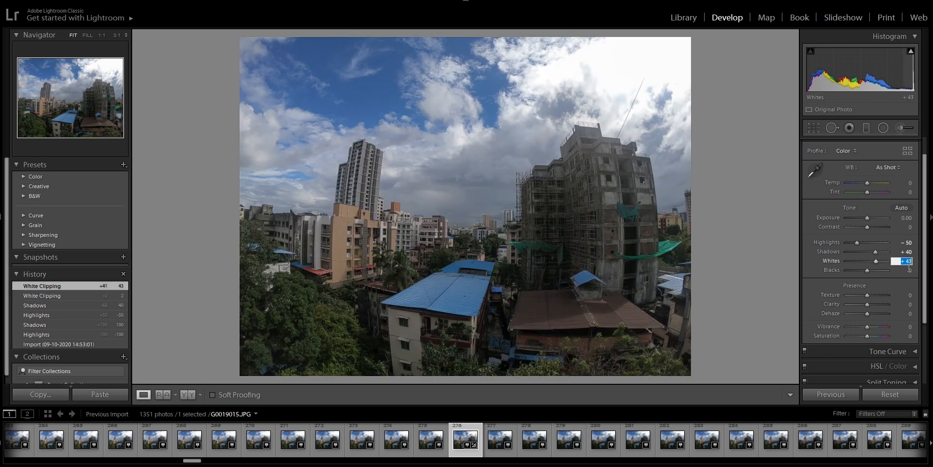
{"action": "type", "text": "40"}
{"action": "key", "text": "Return"}
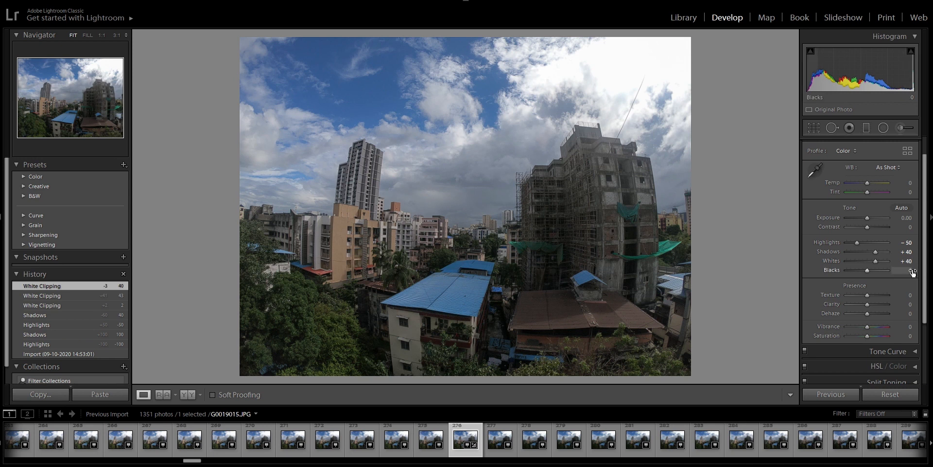
{"action": "left_click_drag", "start_coordinate": [867, 270], "coordinate": [863, 274]}
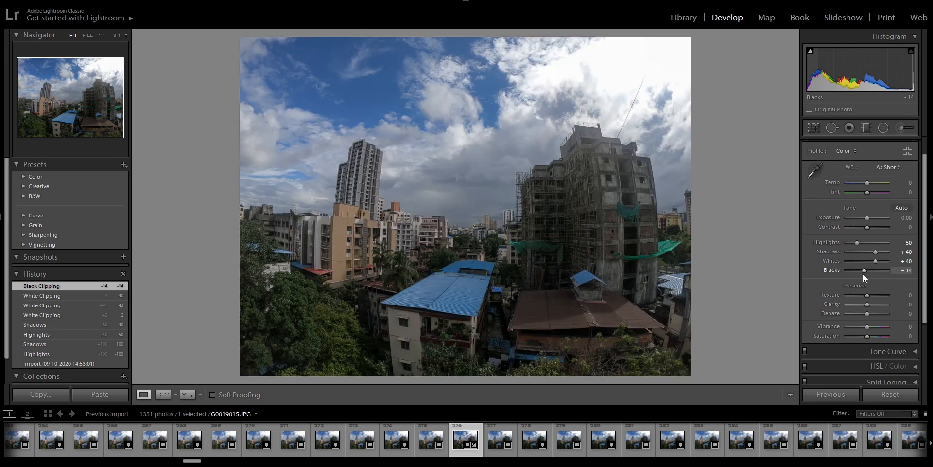
Try a Texture value of +30 on the photo, and raise it to +40
{"action": "left_click", "coordinate": [910, 295]}
{"action": "type", "text": "30"}
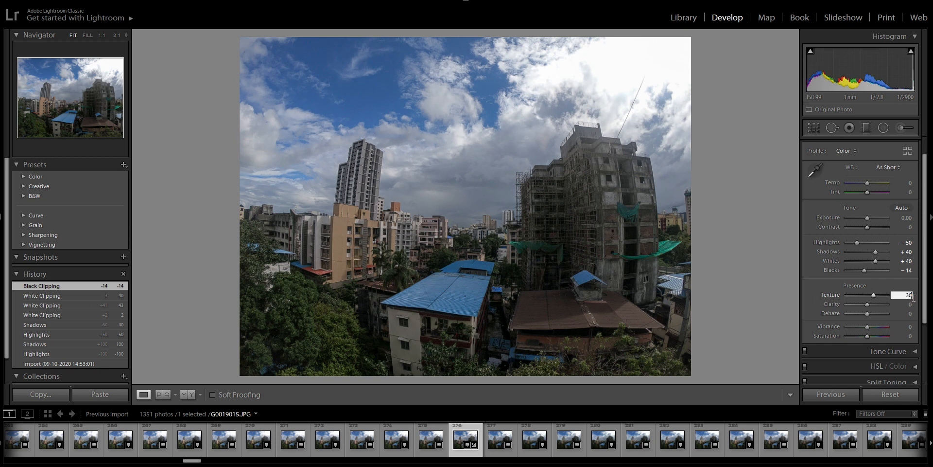
{"action": "key", "text": "Return"}
{"action": "left_click", "coordinate": [911, 296]}
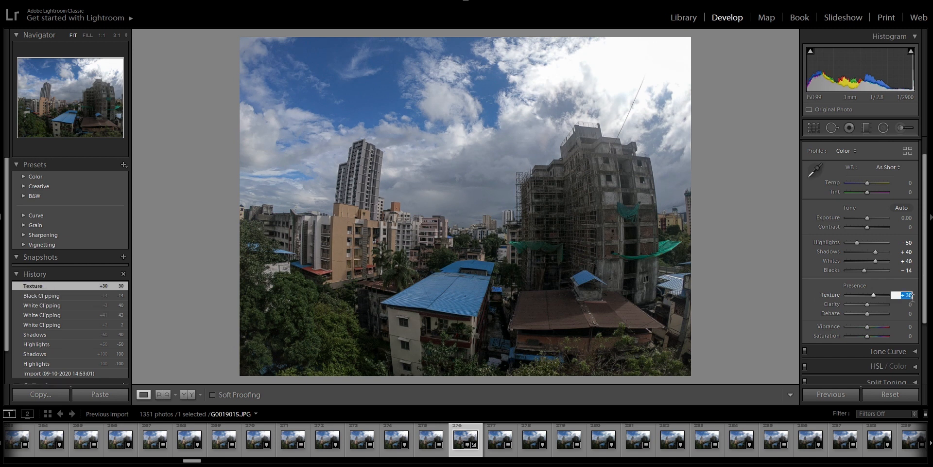
{"action": "type", "text": "40"}
{"action": "key", "text": "Return"}
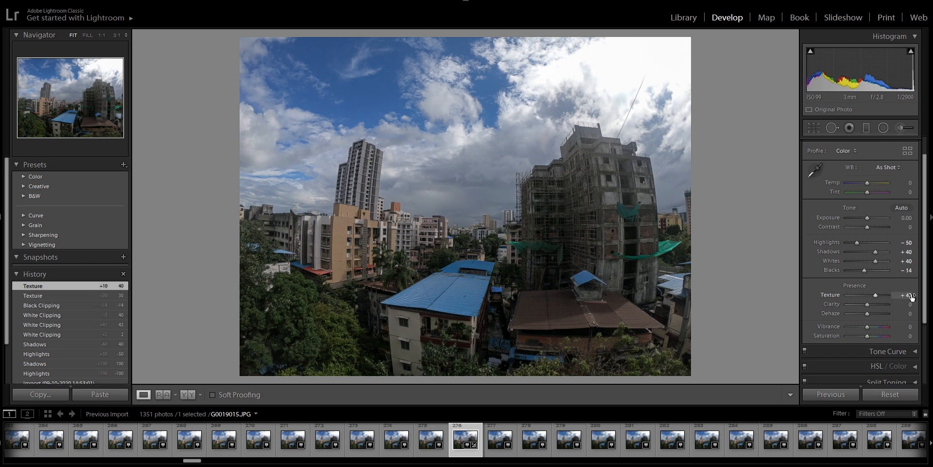
Inspect the two tall buildings at 1:1 magnification, and set the photo's Texture to +30
{"action": "left_click", "coordinate": [562, 146]}
{"action": "left_click", "coordinate": [562, 146]}
{"action": "left_click", "coordinate": [364, 117]}
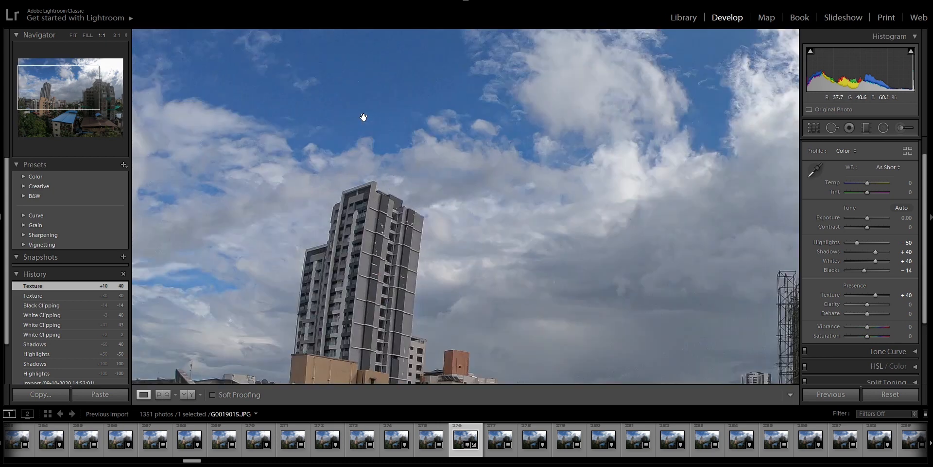
{"action": "left_click", "coordinate": [564, 209]}
{"action": "left_click", "coordinate": [615, 140]}
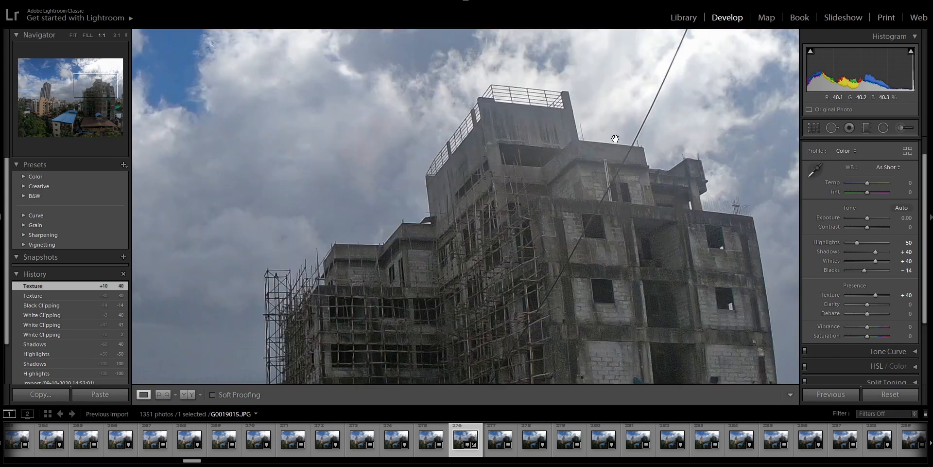
{"action": "left_click", "coordinate": [615, 140]}
{"action": "left_click", "coordinate": [907, 296]}
{"action": "type", "text": "30"}
{"action": "key", "text": "Return"}
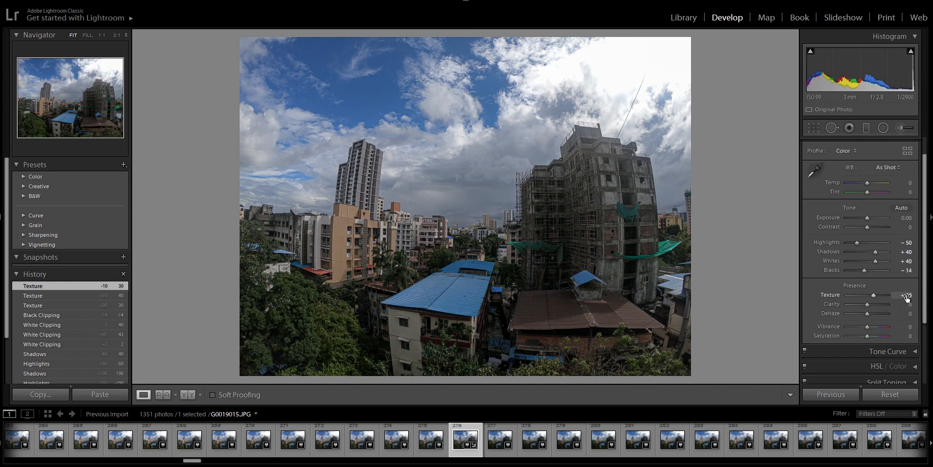
Set the photo's Clarity to +30 and its Dehaze to +12
{"action": "left_click", "coordinate": [909, 305]}
{"action": "type", "text": "30"}
{"action": "key", "text": "Return"}
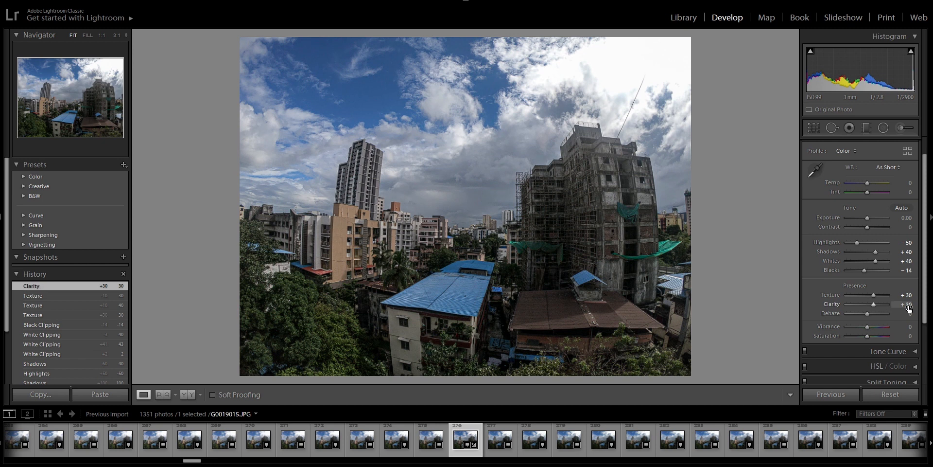
{"action": "left_click_drag", "start_coordinate": [867, 314], "coordinate": [869, 314]}
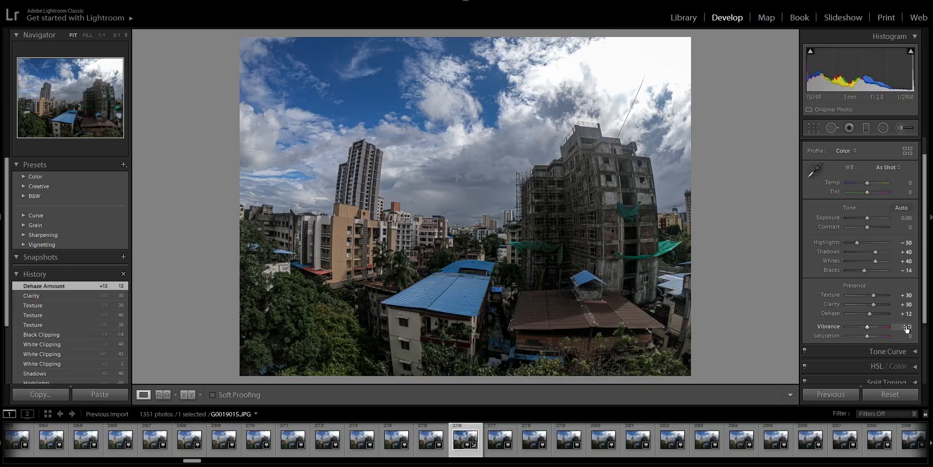
Set the photo's Saturation to 0 and its Vibrance to +30
{"action": "left_click_drag", "start_coordinate": [868, 326], "coordinate": [876, 330]}
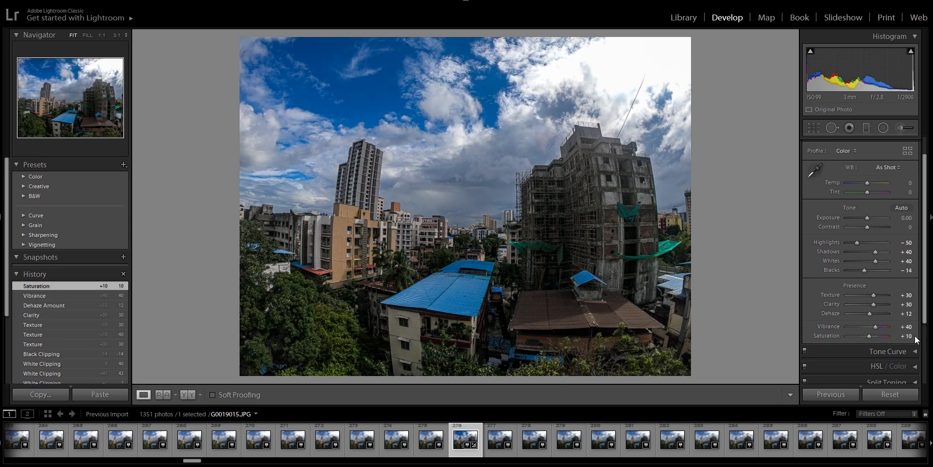
{"action": "left_click", "coordinate": [916, 336]}
{"action": "type", "text": "0"}
{"action": "key", "text": "Return"}
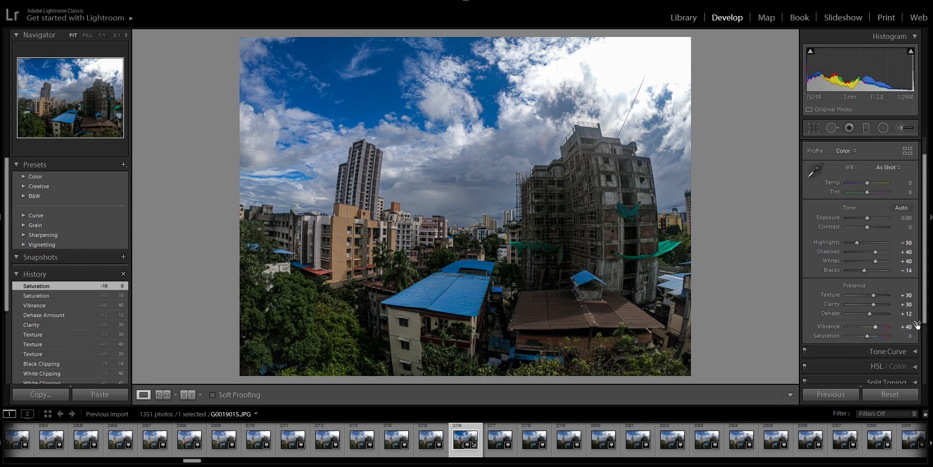
{"action": "left_click", "coordinate": [915, 327]}
{"action": "type", "text": "30"}
{"action": "key", "text": "Return"}
Set the Tone Curve's Highlights and Lights to +5, and undo the trial Darks change of +36
{"action": "scroll", "coordinate": [902, 346], "scroll_direction": "down", "scroll_amount": 1}
{"action": "left_click", "coordinate": [915, 326]}
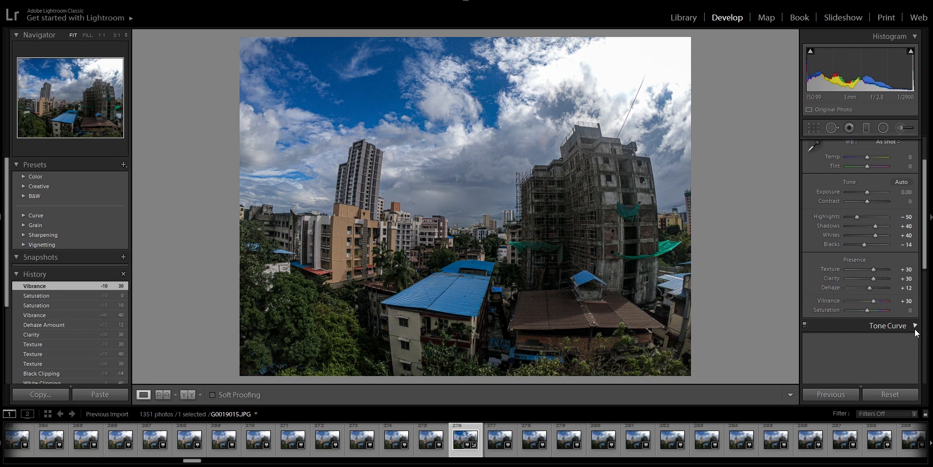
{"action": "scroll", "coordinate": [889, 226], "scroll_direction": "up", "scroll_amount": 3}
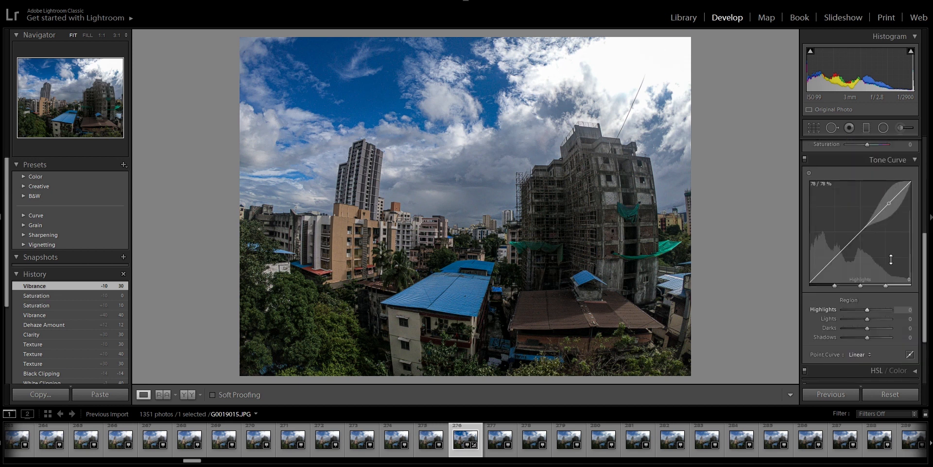
{"action": "left_click_drag", "start_coordinate": [868, 311], "coordinate": [876, 328]}
{"action": "left_click", "coordinate": [868, 320]}
{"action": "key", "text": "z"}
{"action": "key", "text": "ctrl+z"}
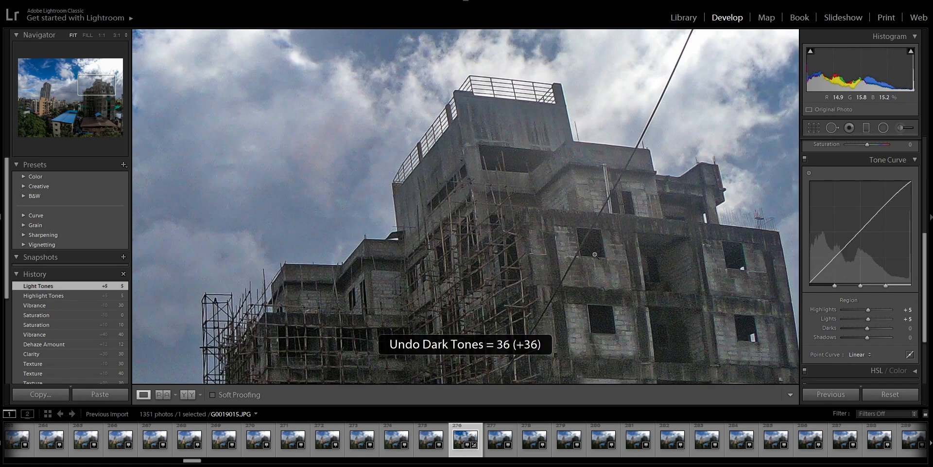
Try a Tone Curve Shadows value of -34 on the whole photo, and undo it
{"action": "key", "text": "z"}
{"action": "left_click_drag", "start_coordinate": [867, 337], "coordinate": [859, 338]}
{"action": "key", "text": "ctrl+z"}
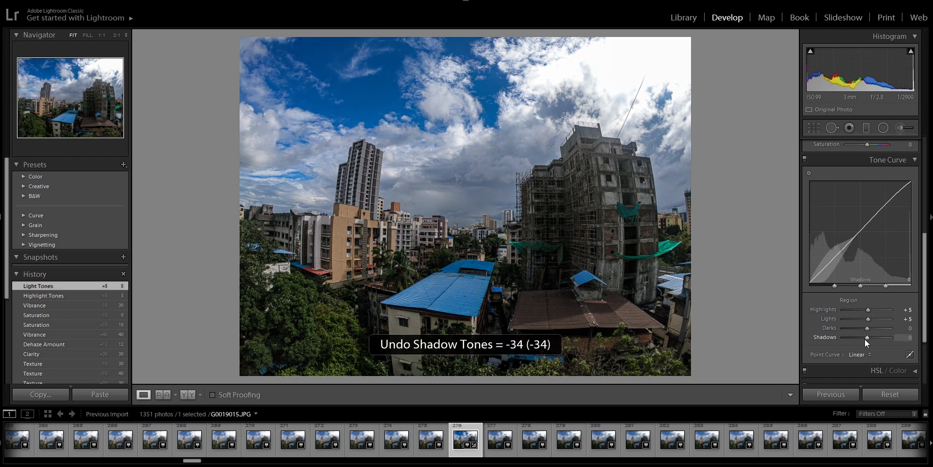
Enable chromatic aberration removal and lens profile corrections for the photo, with the profile's Distortion amount at 90
{"action": "scroll", "coordinate": [912, 340], "scroll_direction": "down", "scroll_amount": 3}
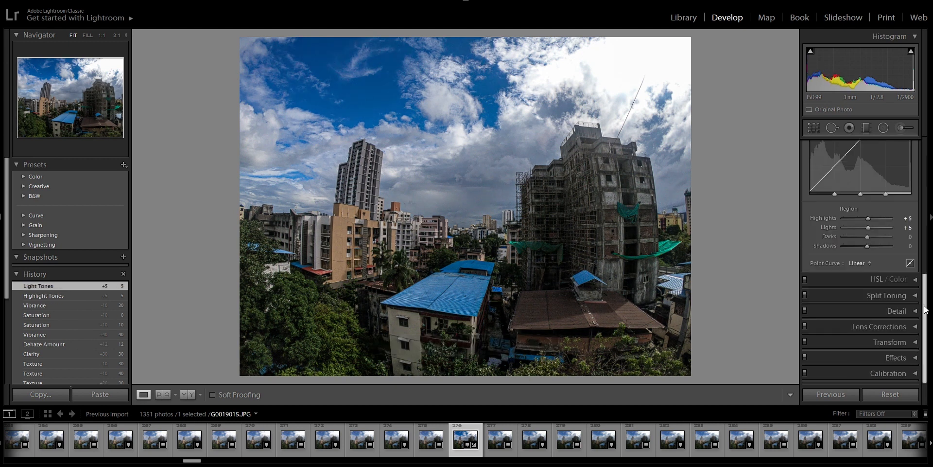
{"action": "left_click", "coordinate": [910, 327]}
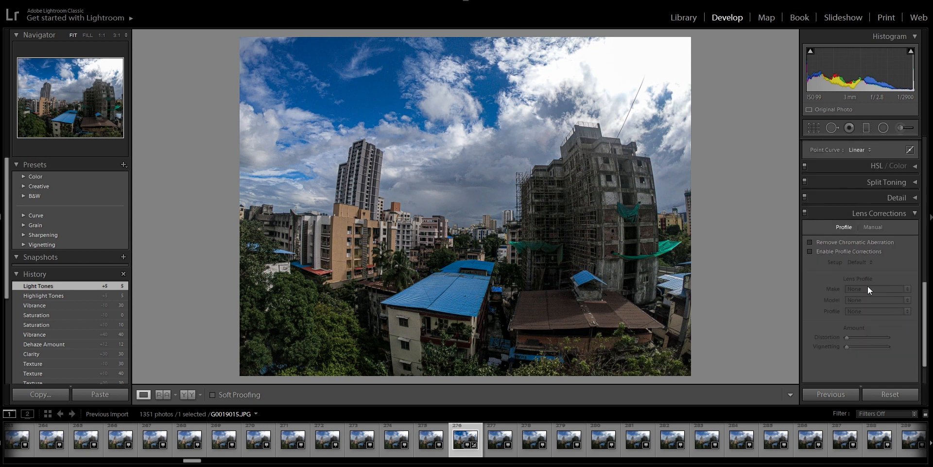
{"action": "left_click", "coordinate": [809, 242]}
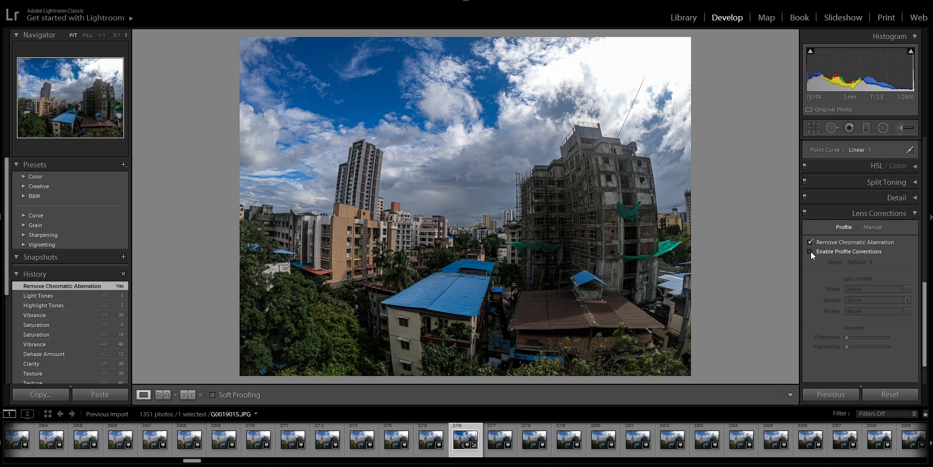
{"action": "left_click", "coordinate": [810, 252]}
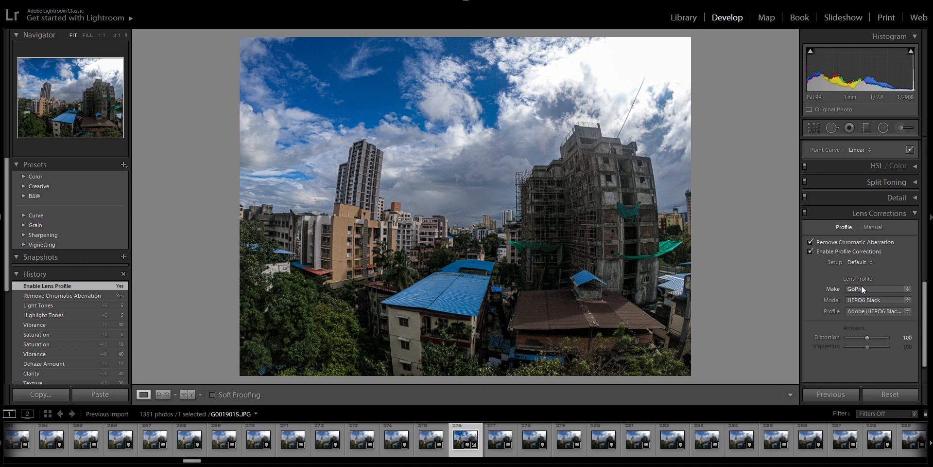
{"action": "left_click", "coordinate": [811, 251]}
{"action": "left_click", "coordinate": [812, 251]}
{"action": "mouse_move", "coordinate": [864, 336]}
{"action": "left_mouse_down"}
{"action": "mouse_move", "coordinate": [877, 341]}
{"action": "mouse_move", "coordinate": [865, 338]}
{"action": "left_mouse_up"}
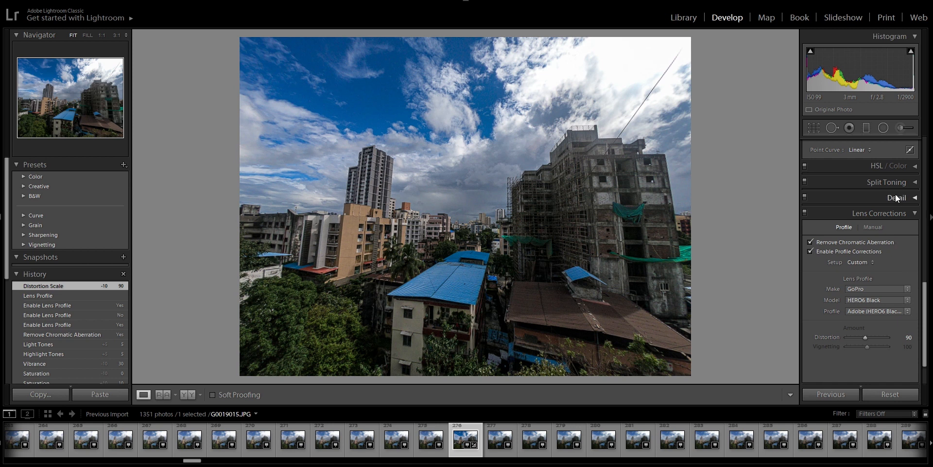
Set the photo's Sharpening Amount to 75 and its noise reduction Luminance to 25
{"action": "left_click", "coordinate": [915, 198]}
{"action": "left_click", "coordinate": [911, 269]}
{"action": "type", "text": "75"}
{"action": "key", "text": "Return"}
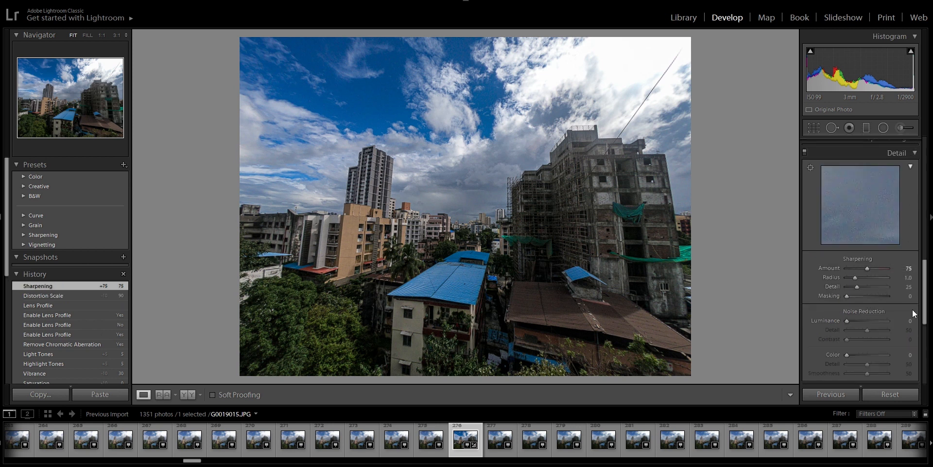
{"action": "type", "text": "25"}
{"action": "key", "text": "Return"}
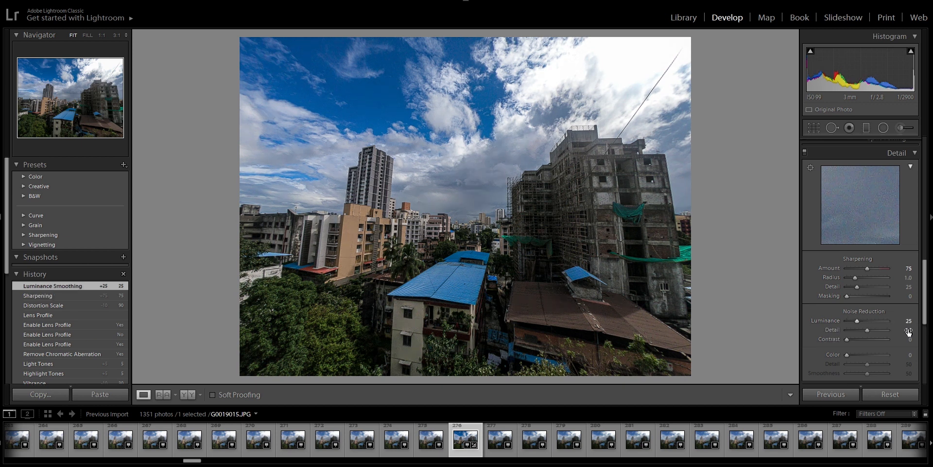
Select all photos of the previous import in the Library and synchronize the edited photo's develop settings to them
{"action": "scroll", "coordinate": [903, 331], "scroll_direction": "down", "scroll_amount": 5}
{"action": "scroll", "coordinate": [911, 325], "scroll_direction": "up", "scroll_amount": 8}
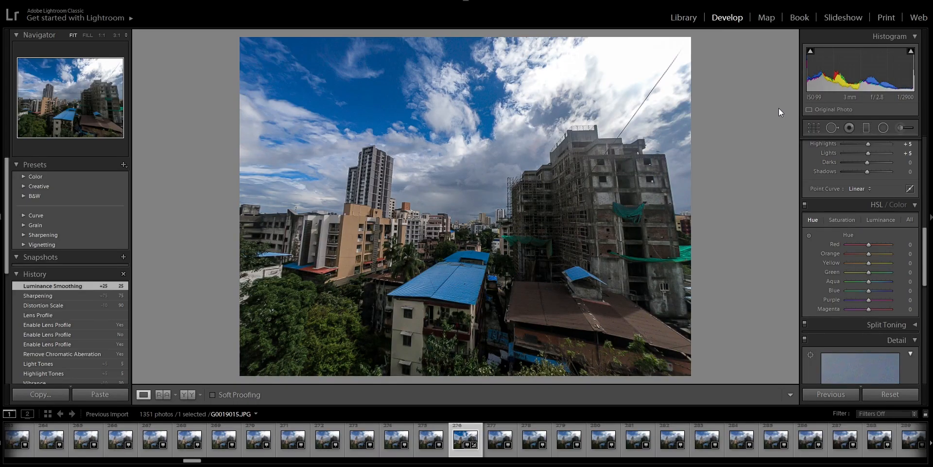
{"action": "left_click", "coordinate": [696, 20]}
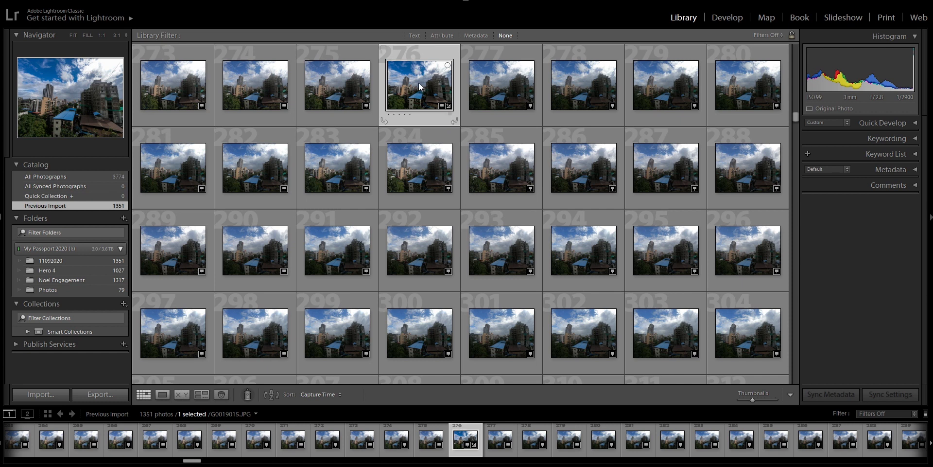
{"action": "key", "text": "ctrl+a"}
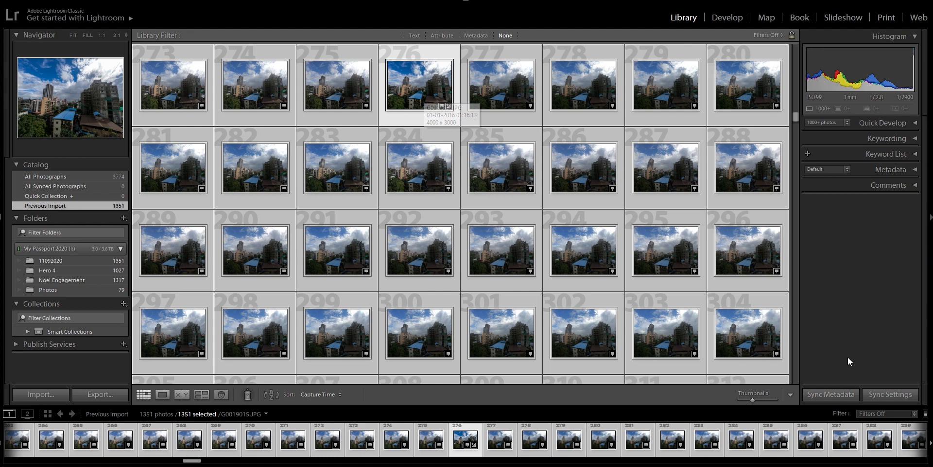
{"action": "left_click", "coordinate": [878, 393]}
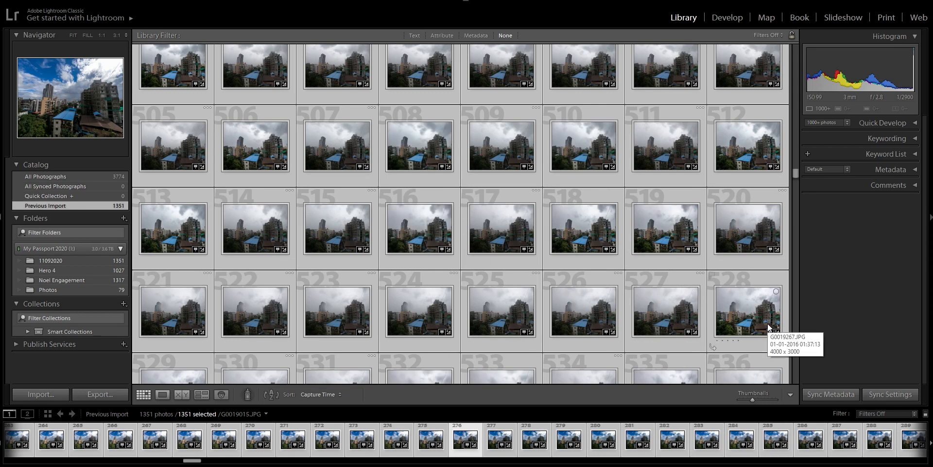
Open photo 527 from the Library grid for developing
{"action": "left_click", "coordinate": [659, 307]}
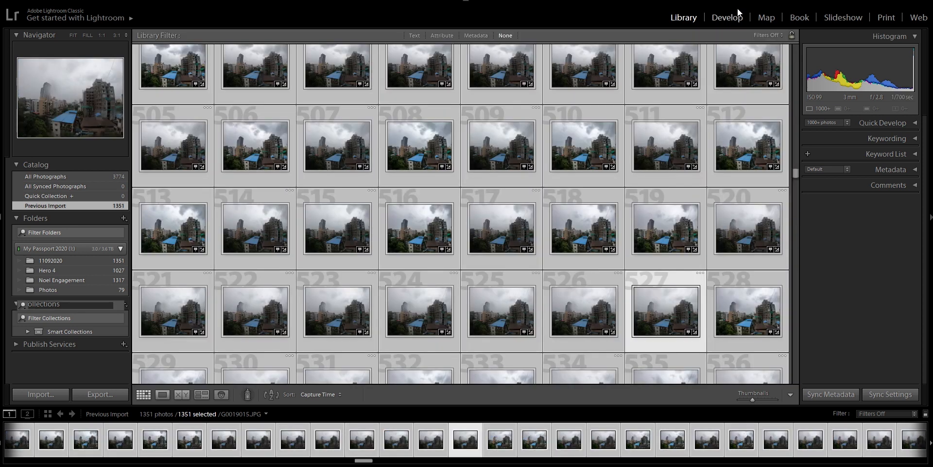
{"action": "left_click", "coordinate": [734, 17]}
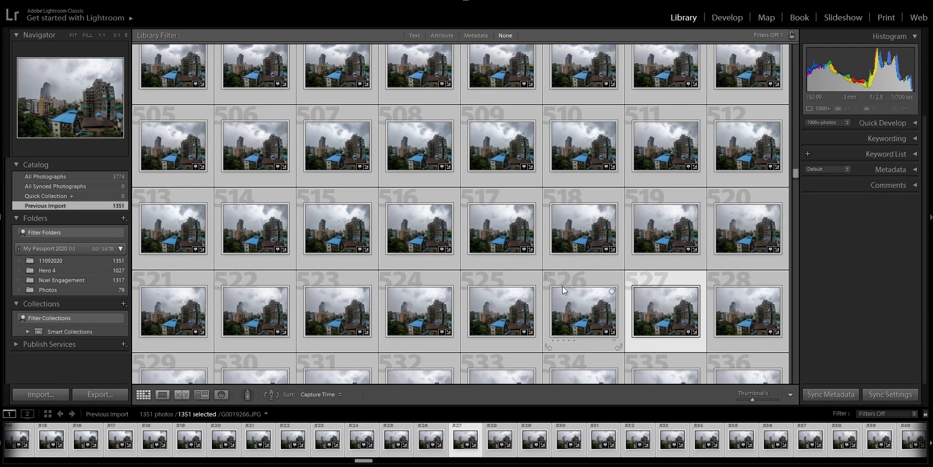
Open photo 4, G0018743.JPG, from the start of the import in Develop and show its unedited Before view
{"action": "scroll", "coordinate": [465, 252], "scroll_direction": "up", "scroll_amount": 5}
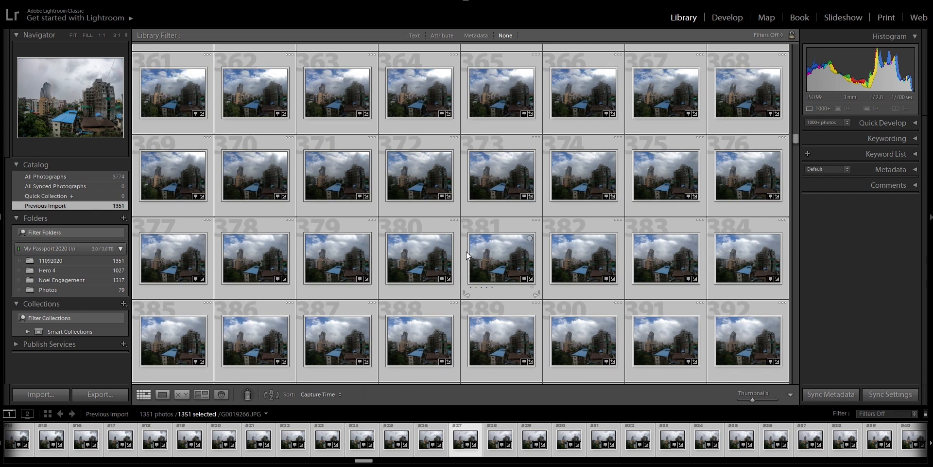
{"action": "scroll", "coordinate": [502, 241], "scroll_direction": "up", "scroll_amount": 5}
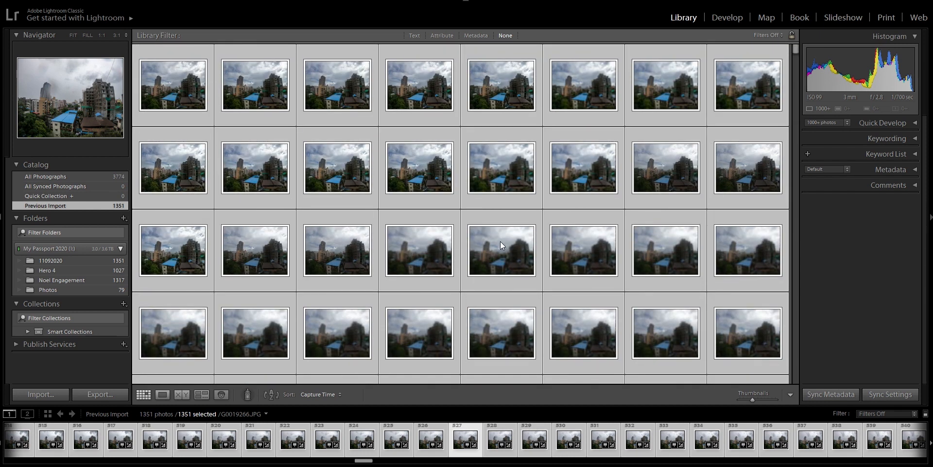
{"action": "left_click", "coordinate": [408, 91]}
{"action": "left_click", "coordinate": [736, 20]}
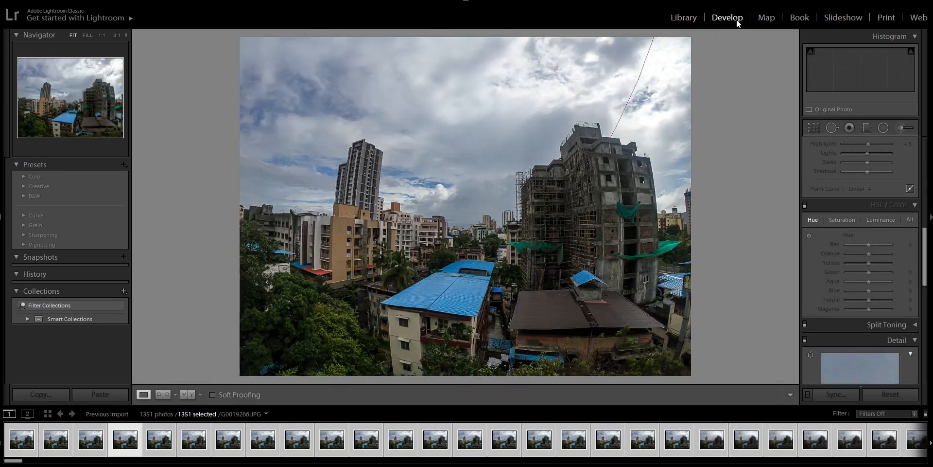
{"action": "key", "text": "backslash"}
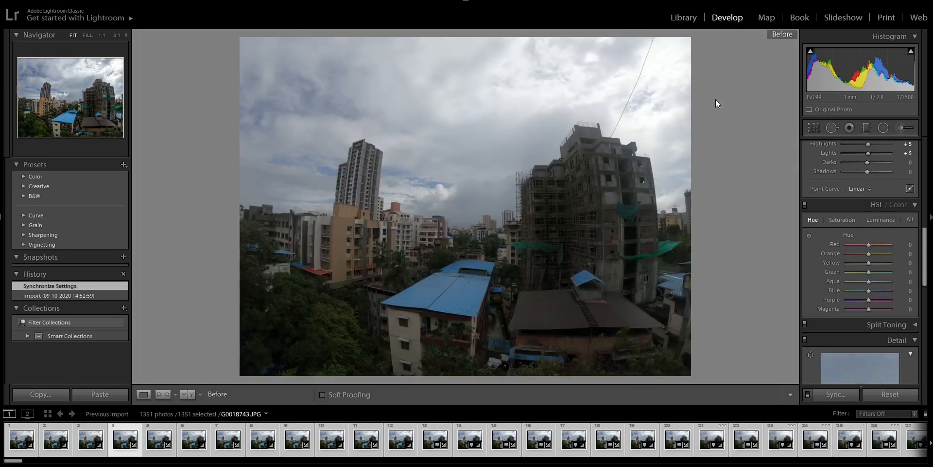
Compare the Before and After views of photo 4 repeatedly, finishing on the edited view
{"action": "key", "text": "backslash"}
{"action": "key", "text": "backslash"}
{"action": "key", "text": "backslash"}
{"action": "key", "text": "backslash"}
{"action": "key", "text": "backslash"}
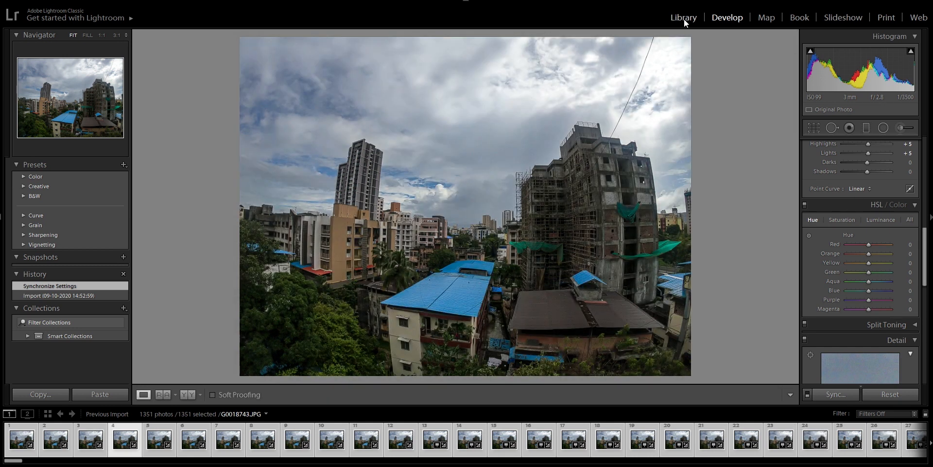
Open the export settings for all selected photos of the previous import from the Library grid and review them through Post-Processing
{"action": "left_click", "coordinate": [684, 19]}
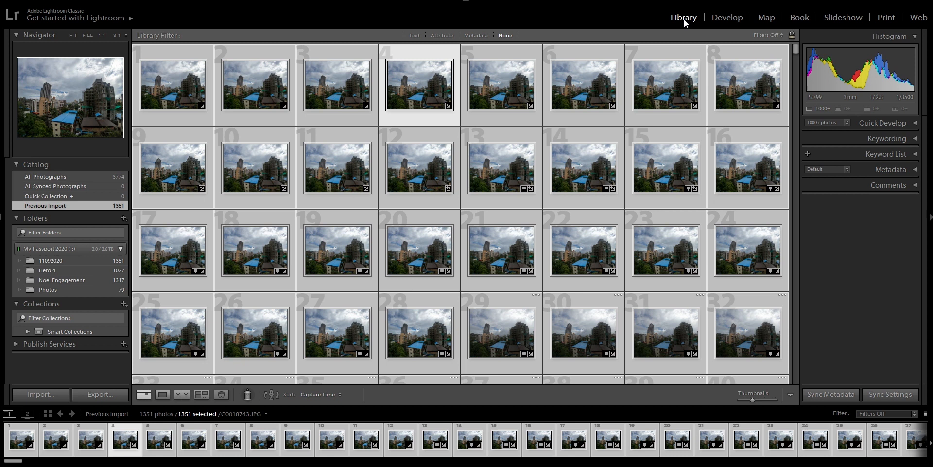
{"action": "left_click", "coordinate": [511, 238]}
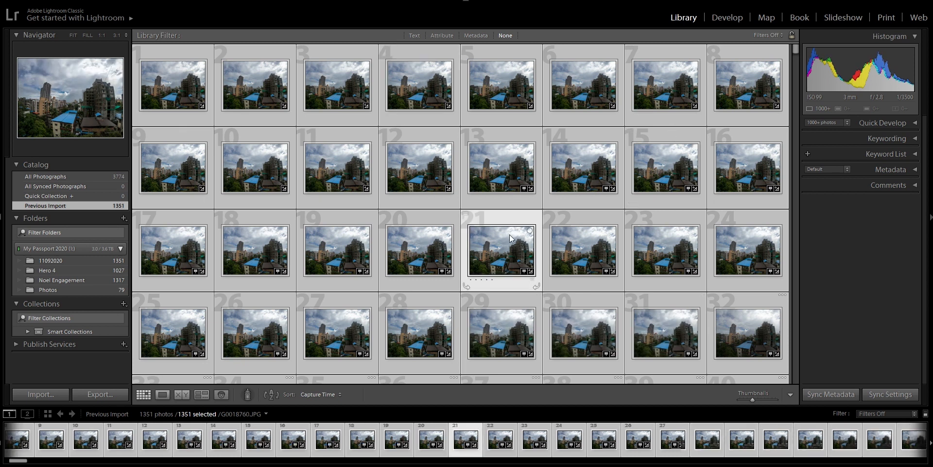
{"action": "right_click", "coordinate": [486, 175]}
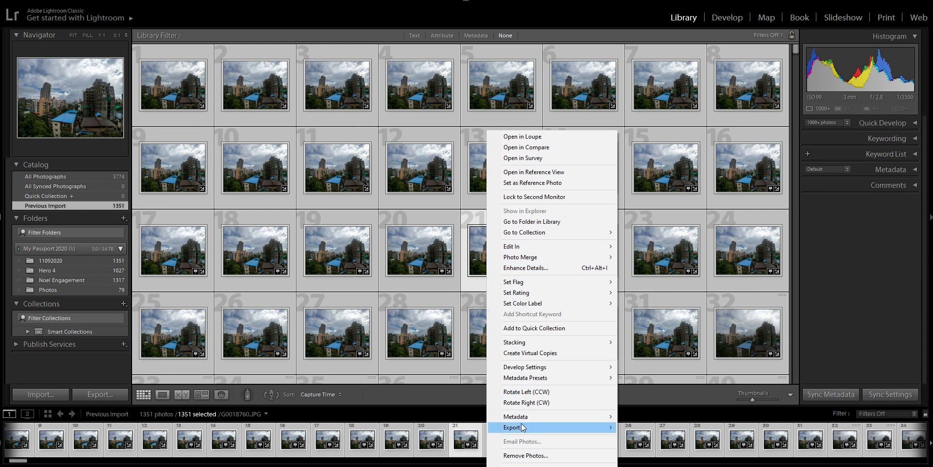
{"action": "mouse_move", "coordinate": [527, 428]}
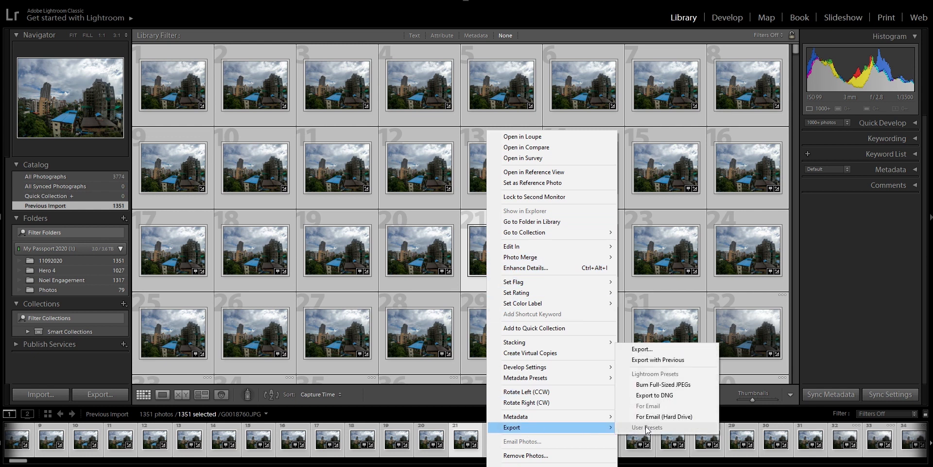
{"action": "left_click", "coordinate": [663, 349]}
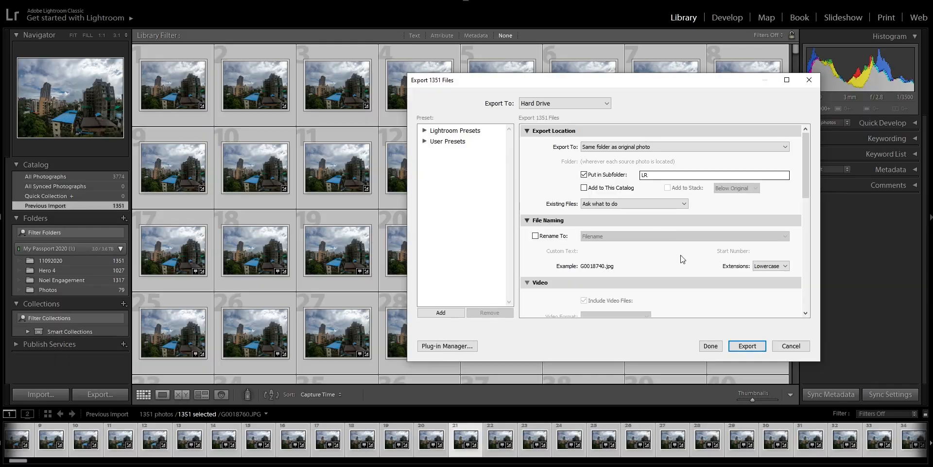
{"action": "scroll", "coordinate": [681, 258], "scroll_direction": "down", "scroll_amount": 10}
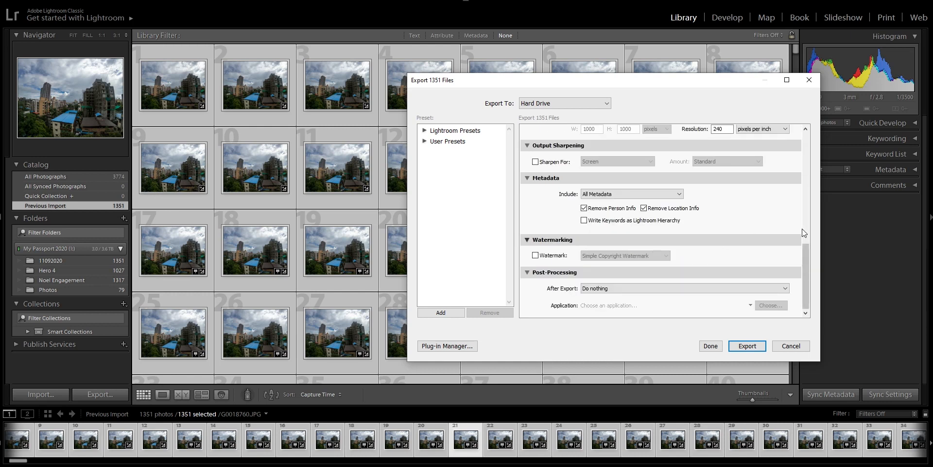